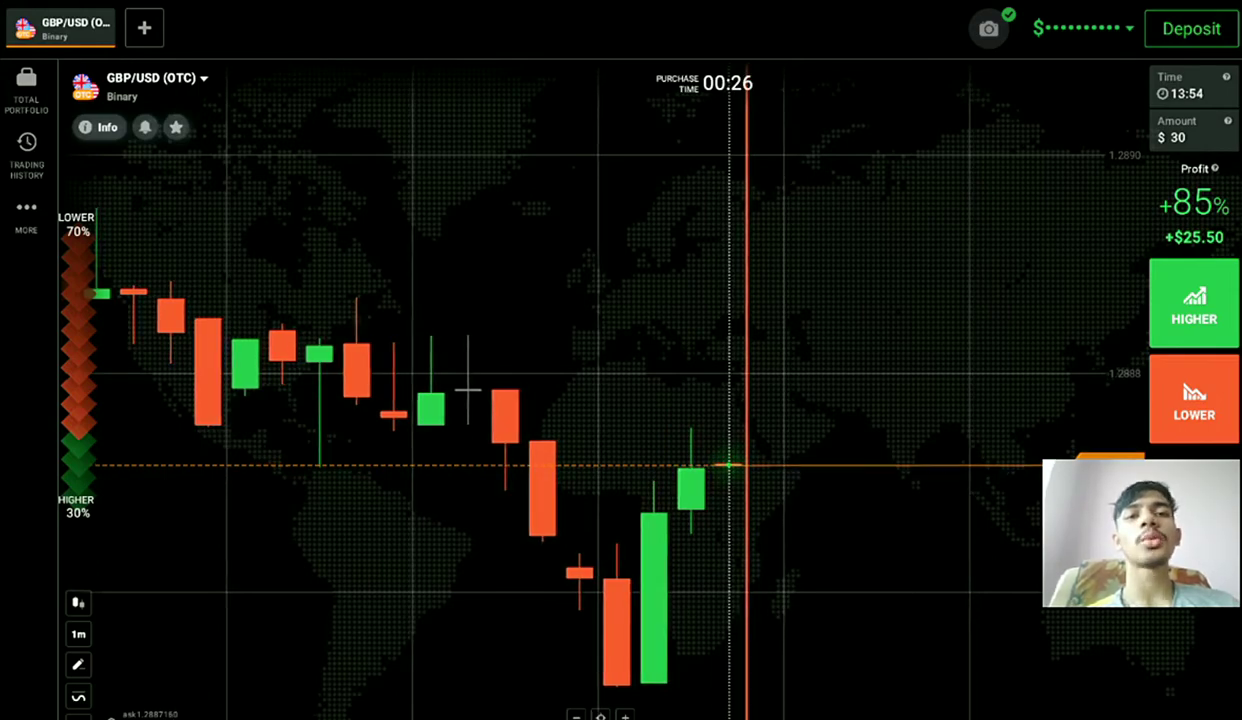
- Review the recent GBP/USD (OTC) candles and switch the chart to the EUR/JPY (OTC) binary option
scroll(600, 390, down, 10)
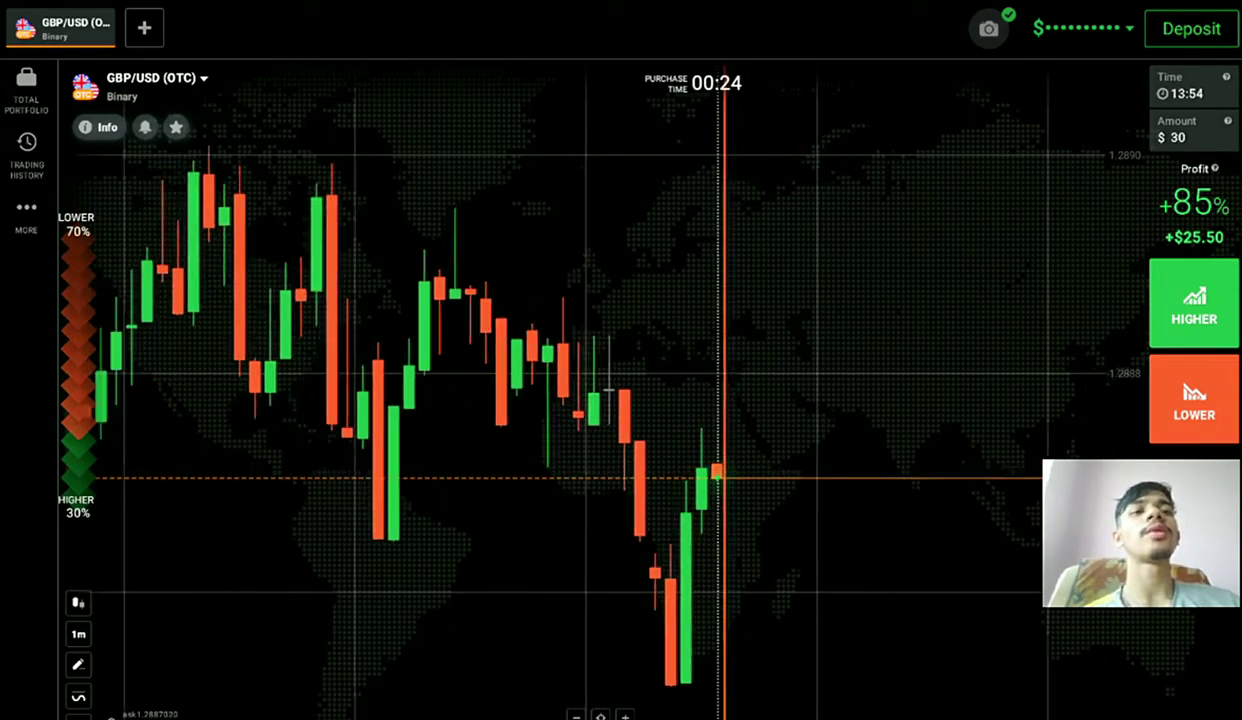
scroll(600, 390, down, 2)
scroll(600, 390, up, 10)
scroll(600, 390, up, 5)
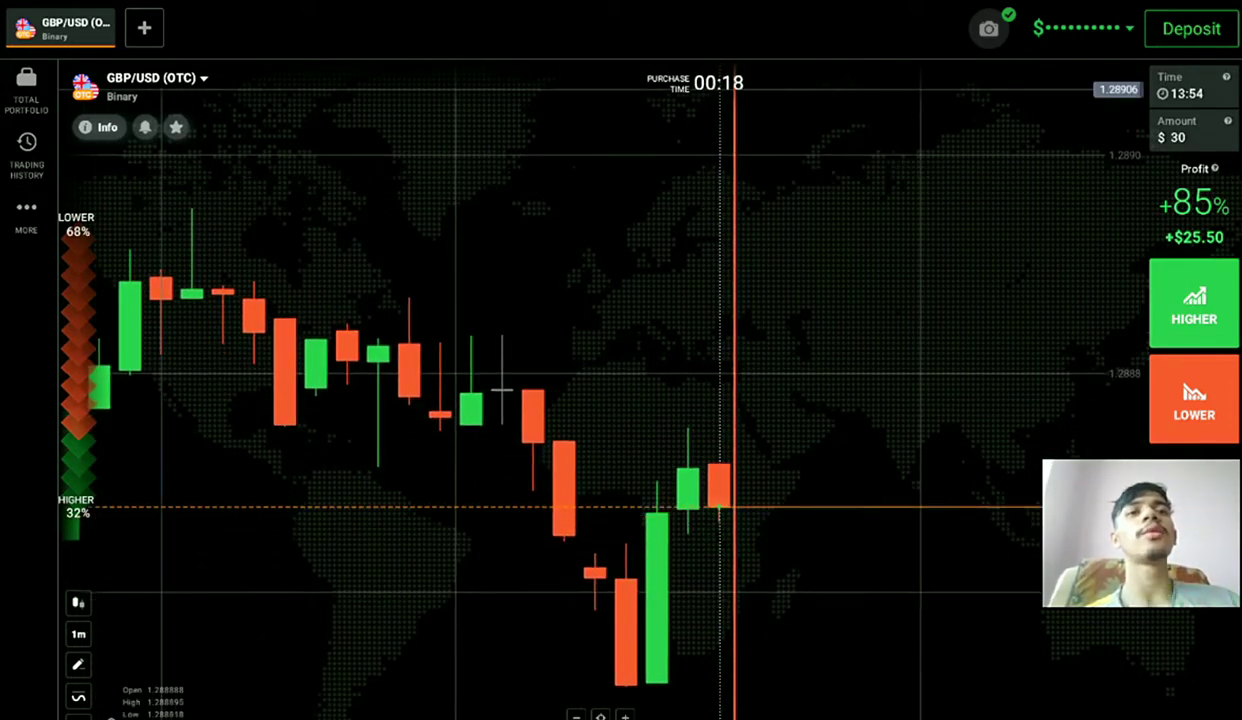
click(157, 86)
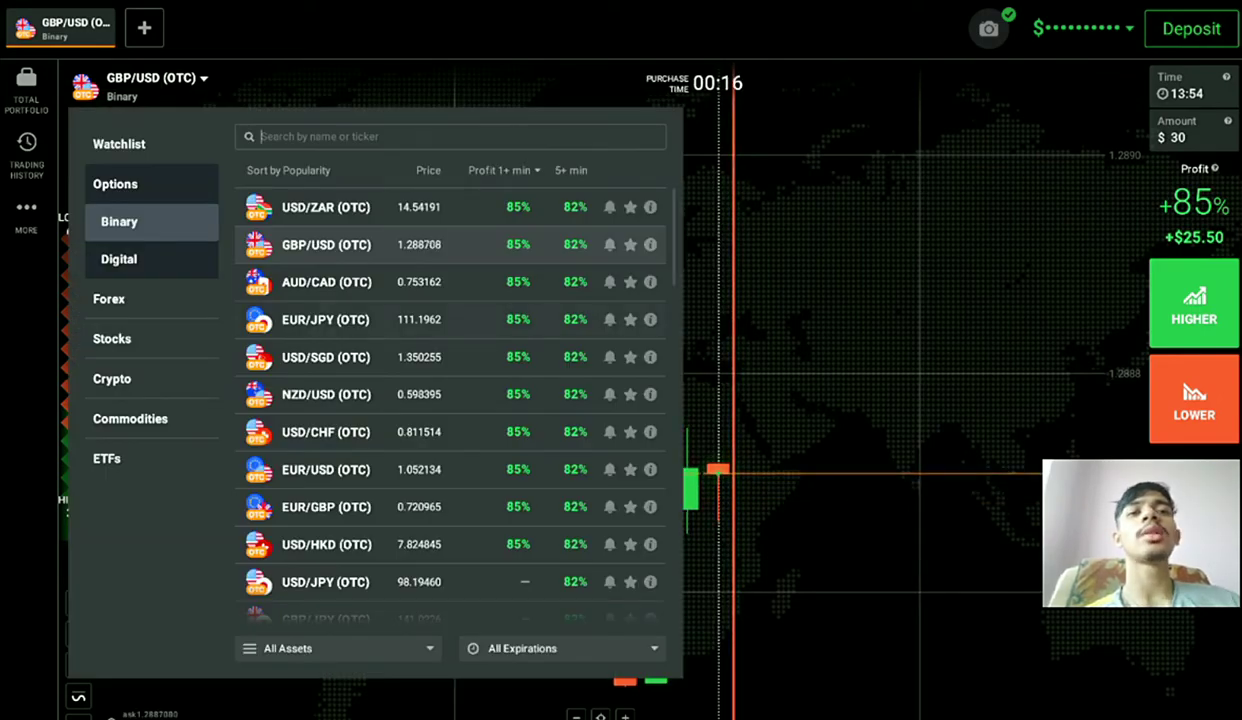
click(325, 319)
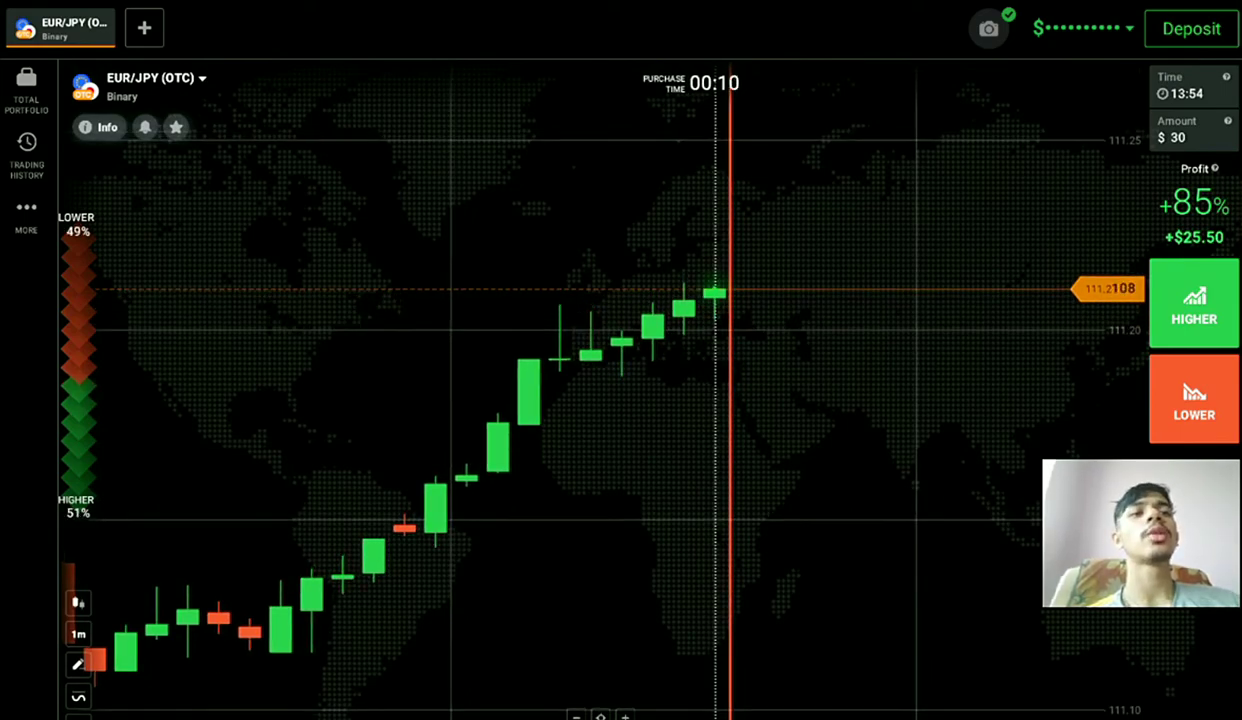
- Examine the EUR/JPY (OTC) candlestick trend over longer and shorter time spans
scroll(603, 390, down, 5)
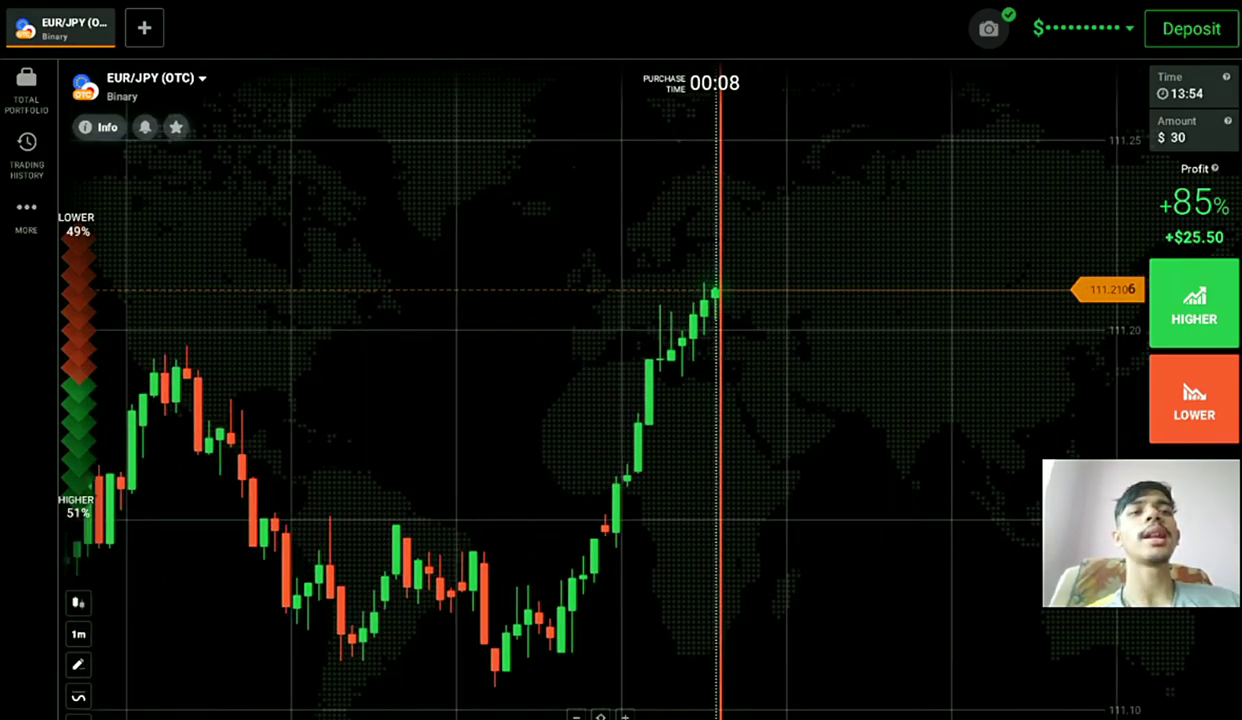
click(600, 716)
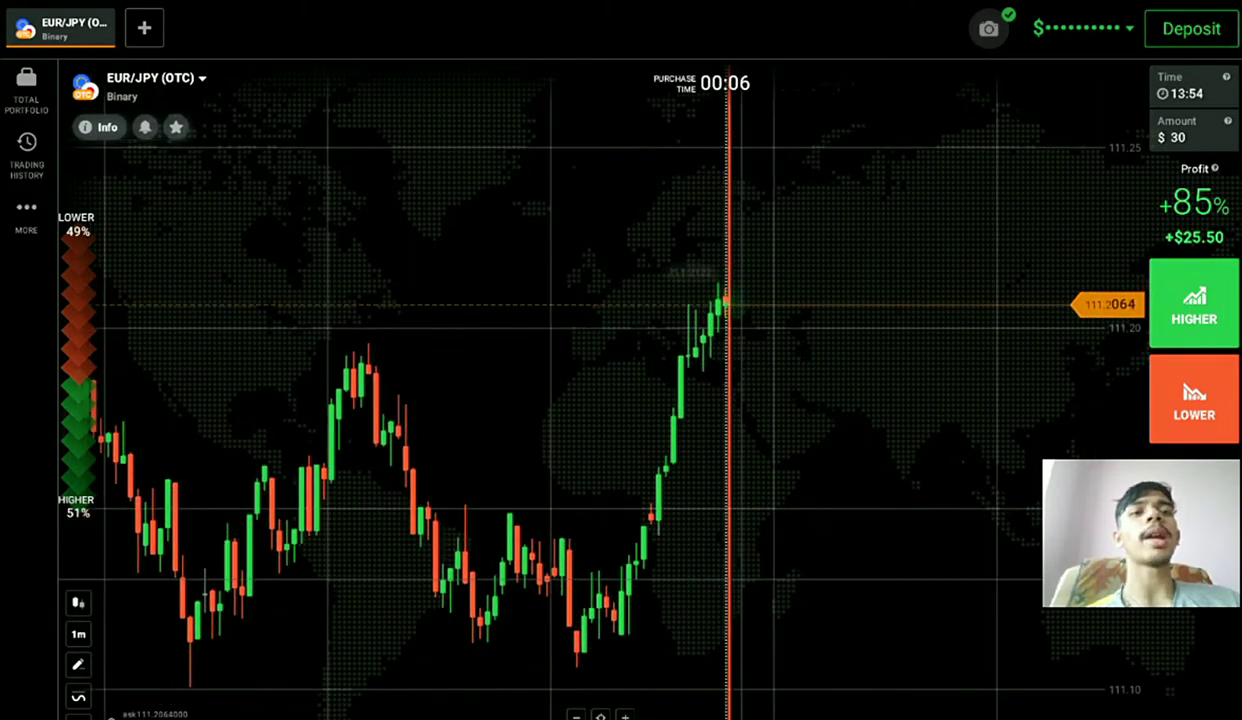
click(625, 716)
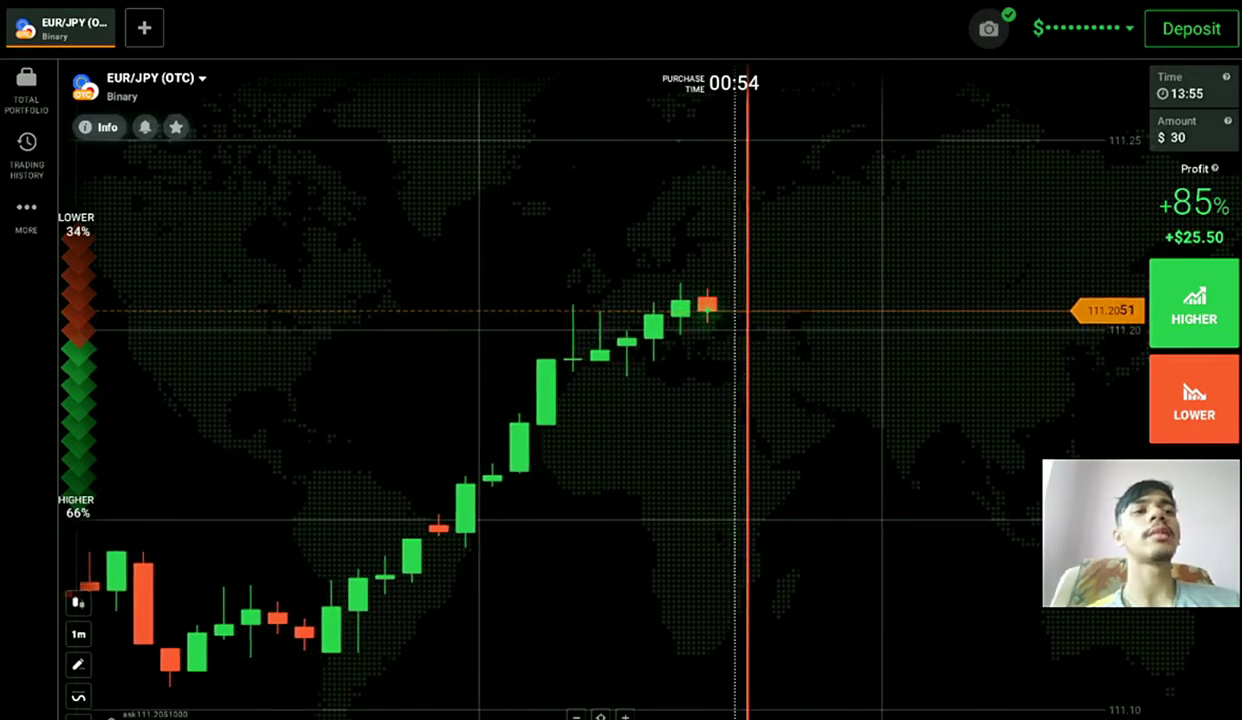
click(625, 716)
drag(442, 692, 502, 655)
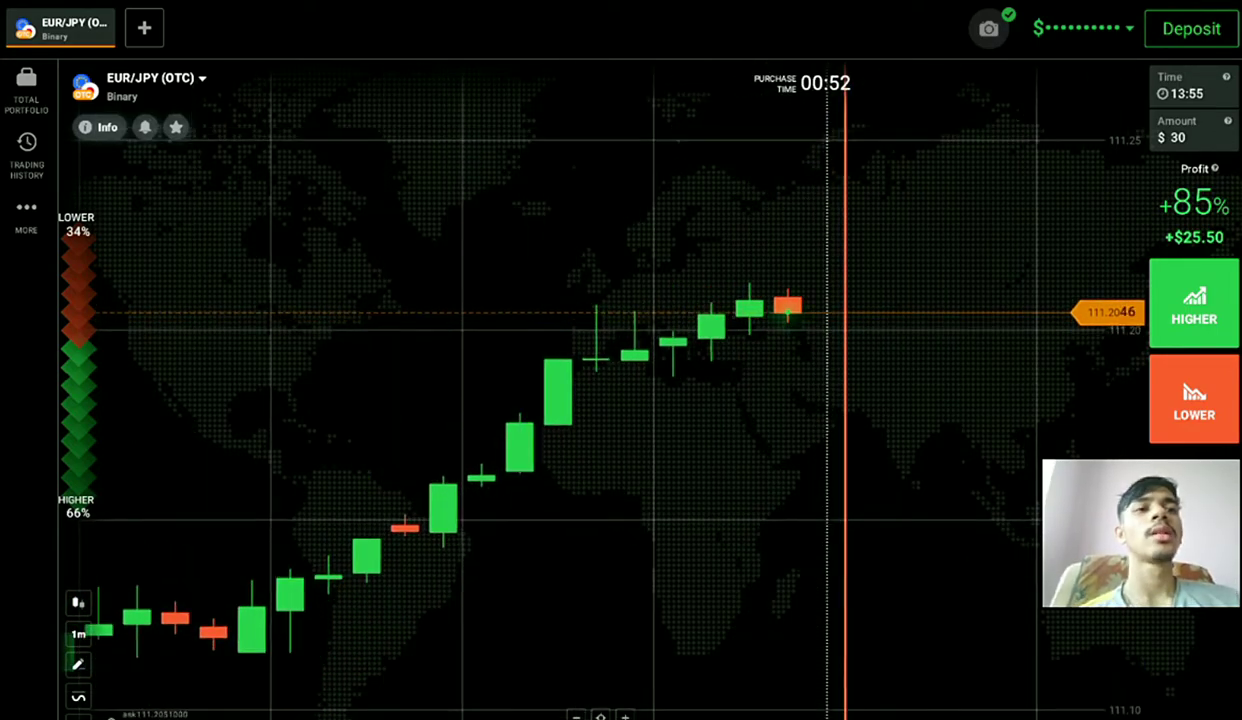
scroll(498, 653, down, 4)
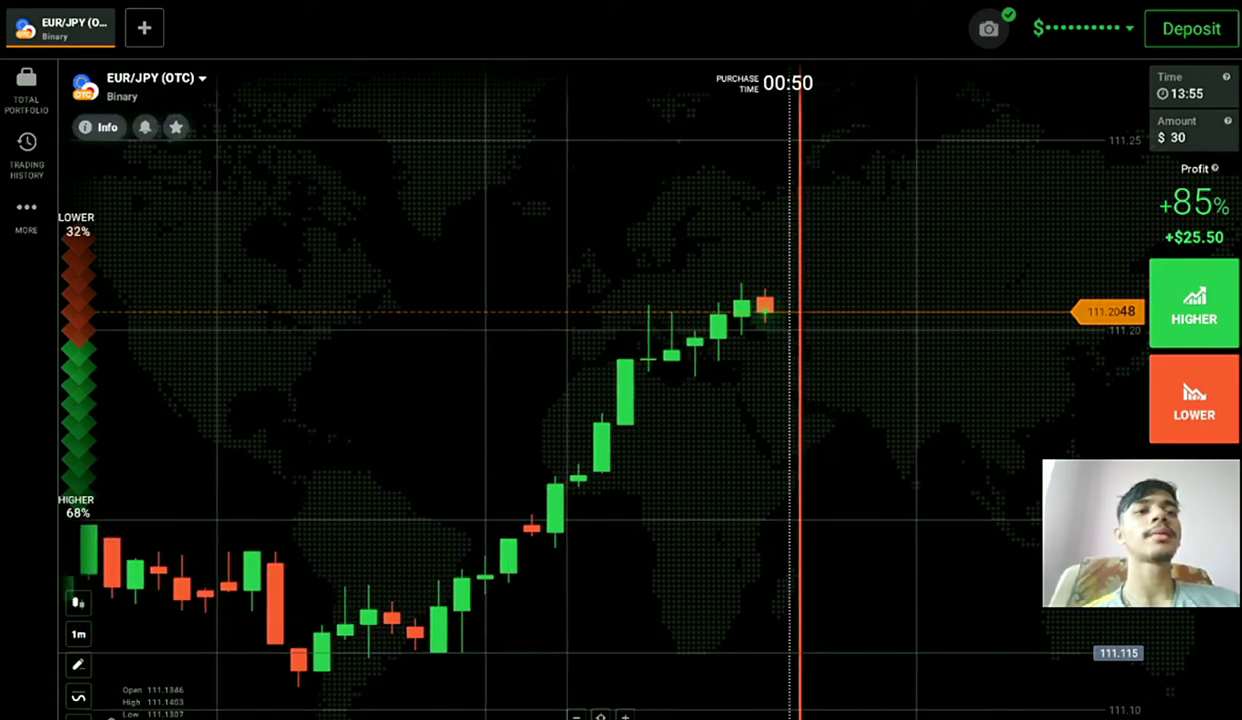
scroll(173, 680, up, 2)
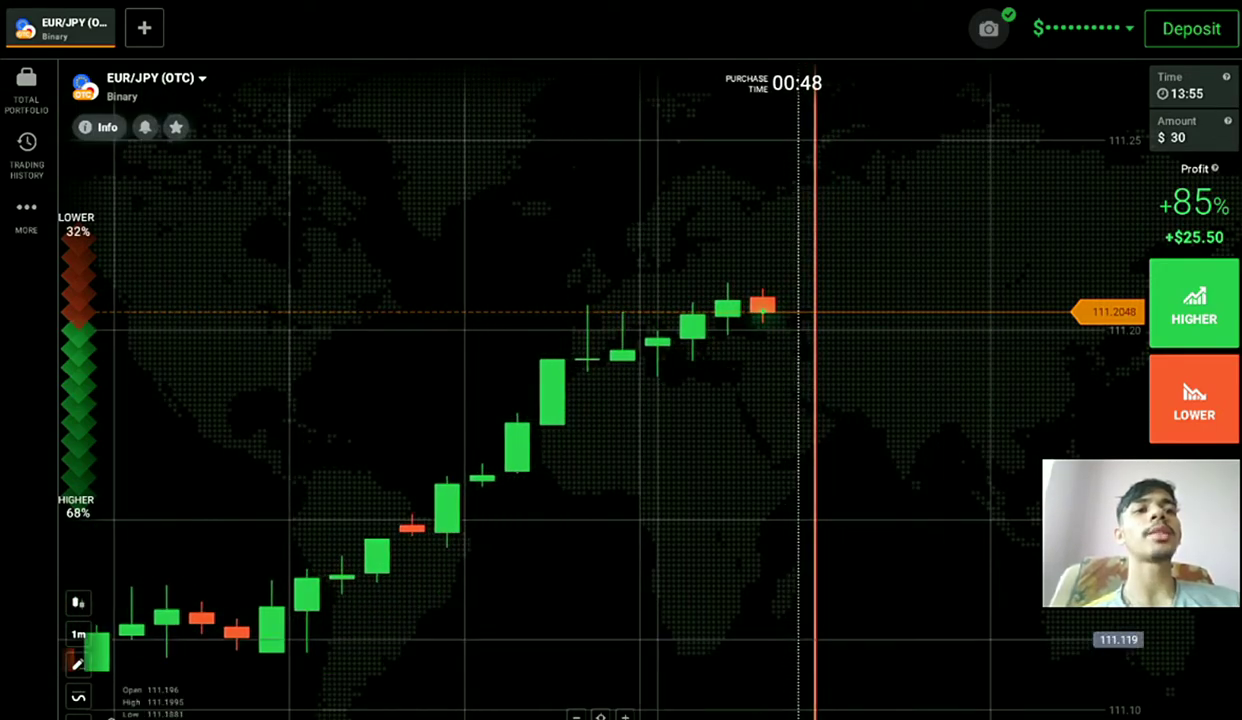
scroll(600, 400, up, 2)
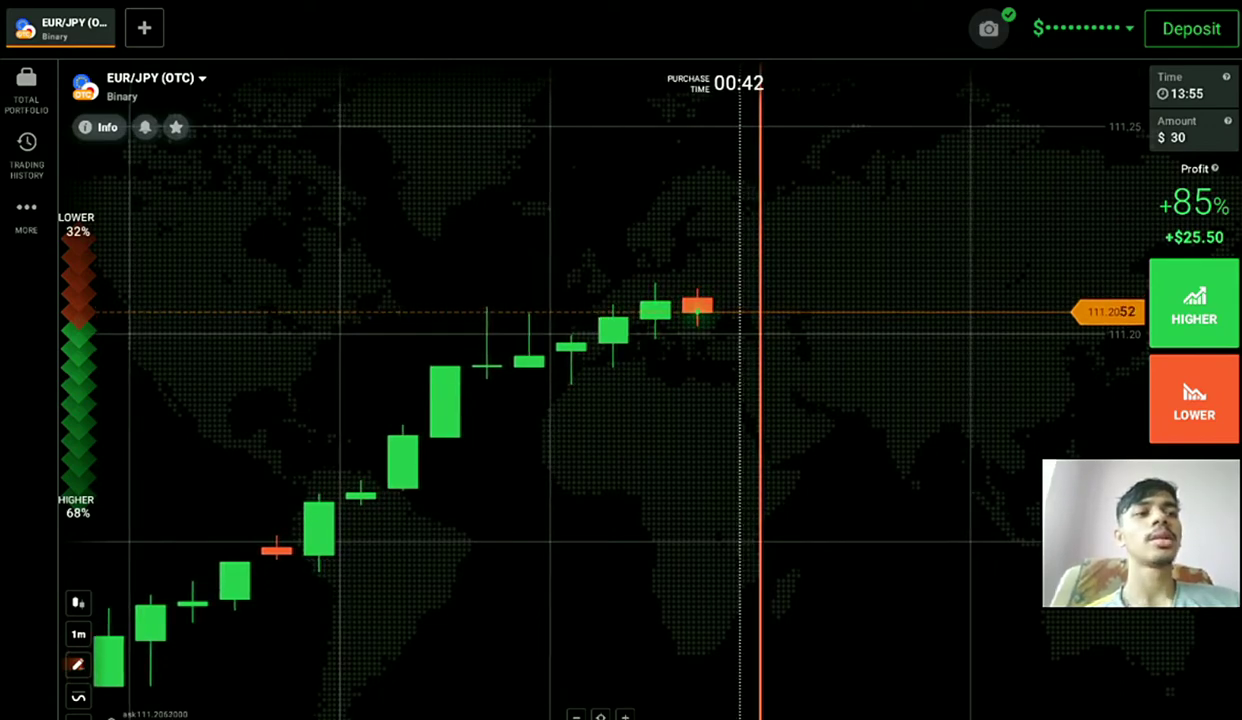
scroll(500, 400, down, 3)
scroll(700, 515, up, 1)
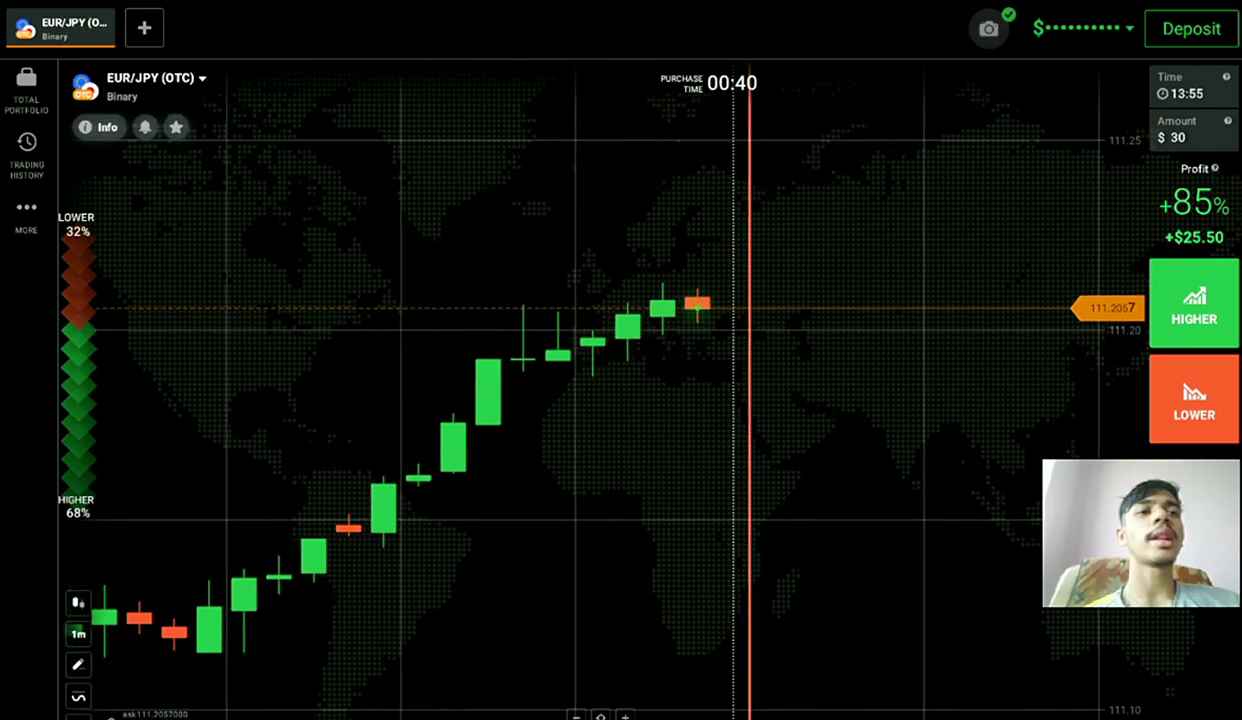
- Place a $30 Higher trade on EUR/JPY (OTC) after checking the latest candles
drag(700, 512, 803, 695)
scroll(803, 695, down, 1)
scroll(697, 620, down, 3)
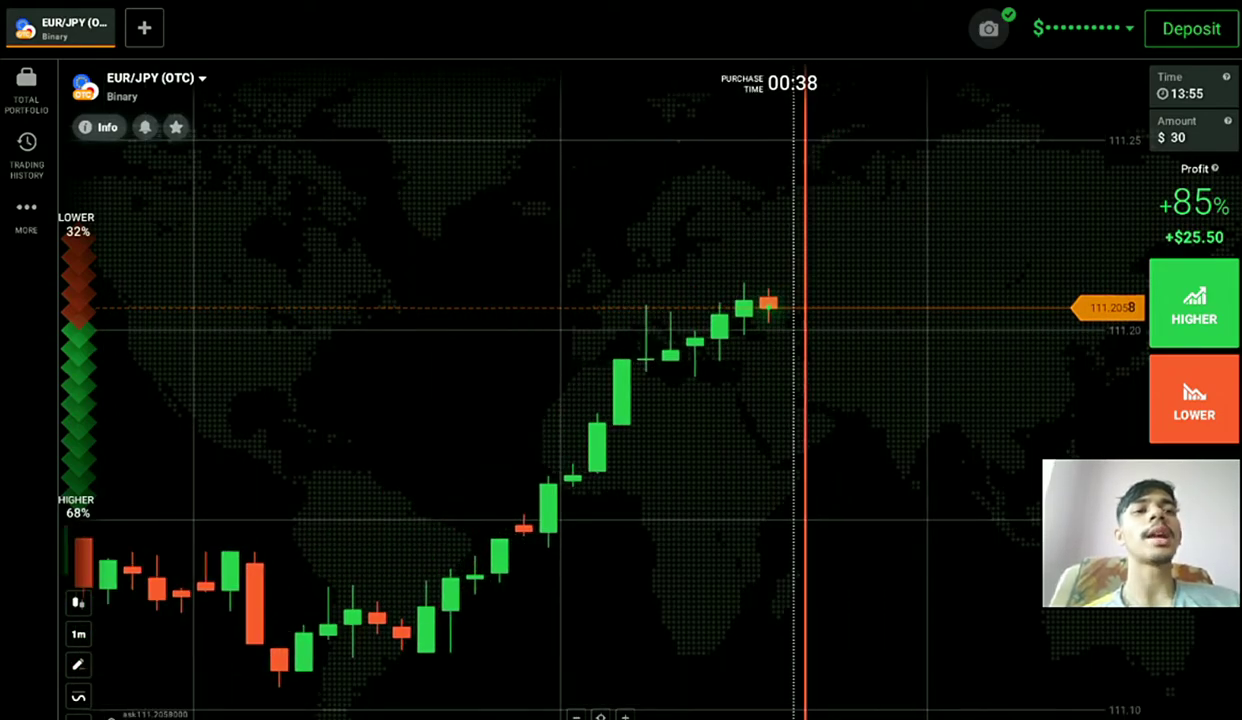
scroll(697, 620, up, 4)
scroll(697, 620, up, 4)
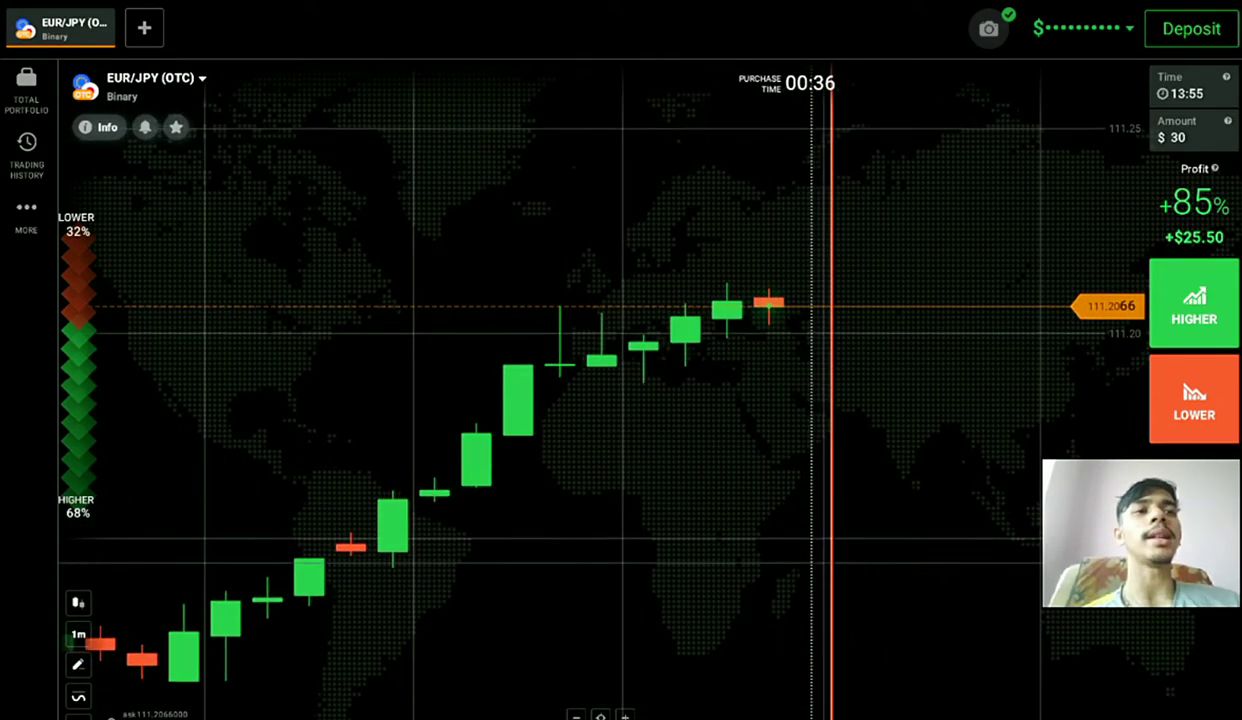
drag(700, 610, 597, 623)
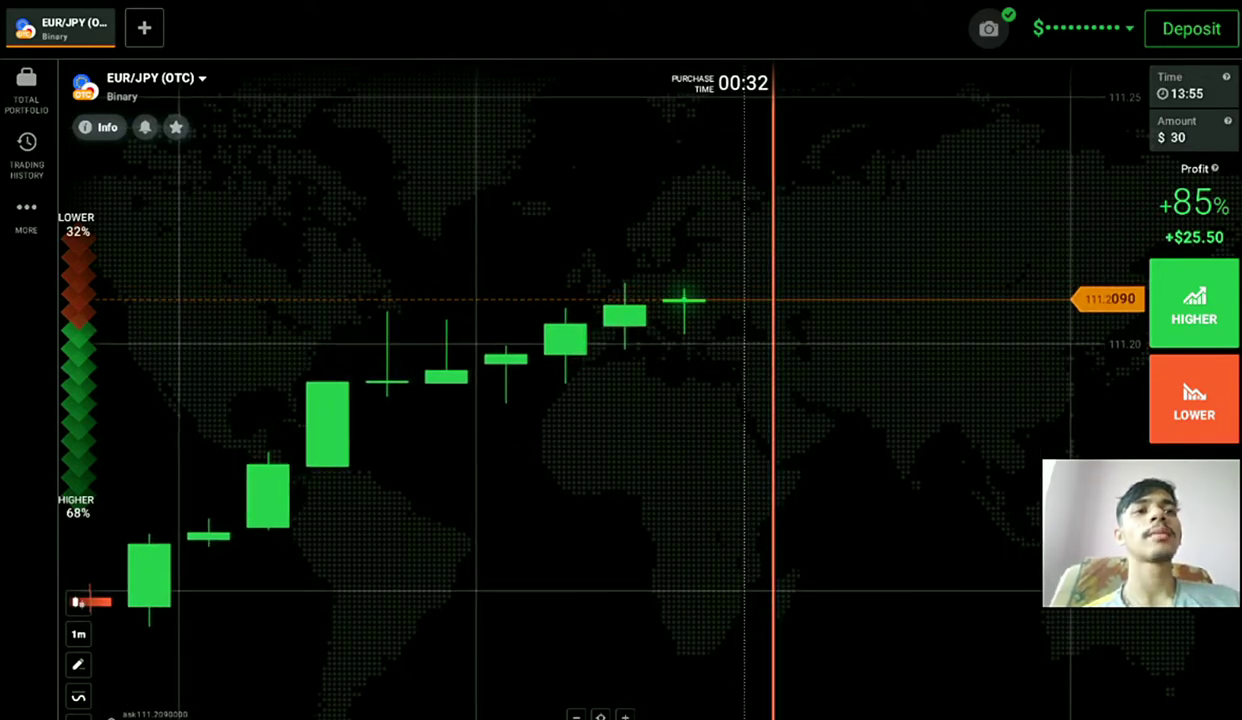
click(1194, 304)
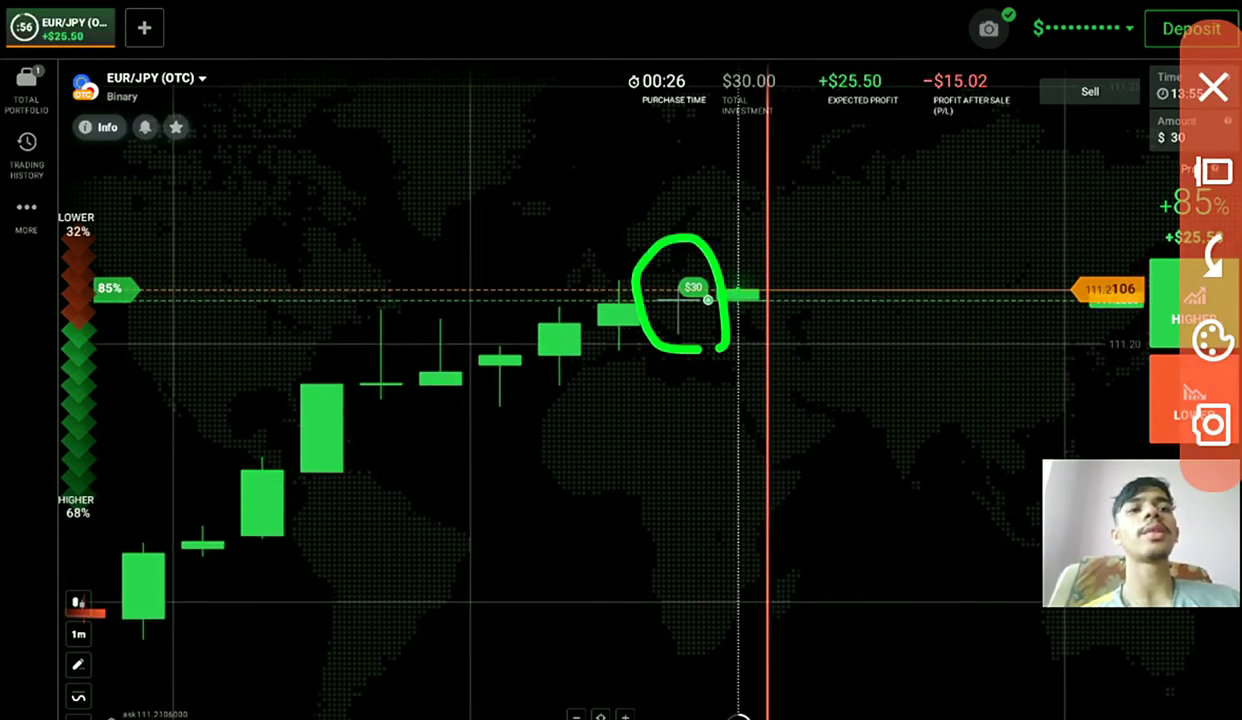
- Mark the trade's entry area with freehand strokes and close the drawing overlay
drag(541, 504, 812, 299)
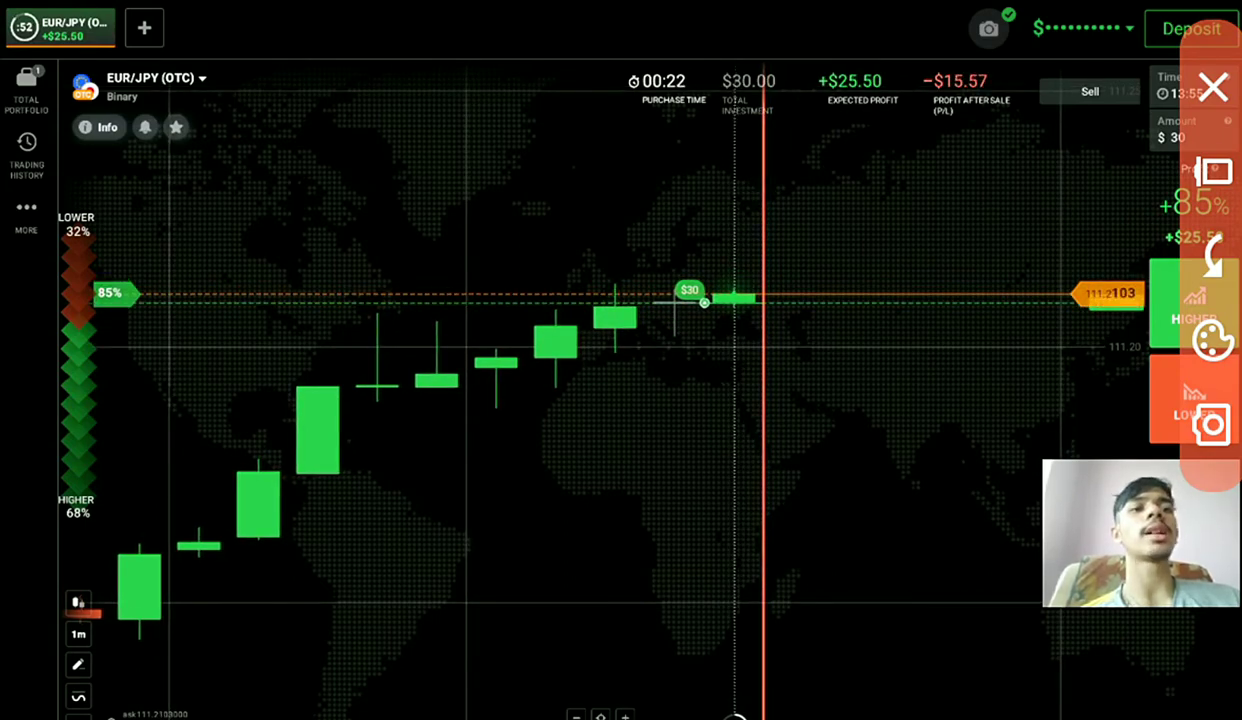
drag(675, 374, 768, 298)
click(1213, 87)
- Draw a rising green line under the EUR/JPY uptrend candles and close the drawing overlay
scroll(600, 390, down, 5)
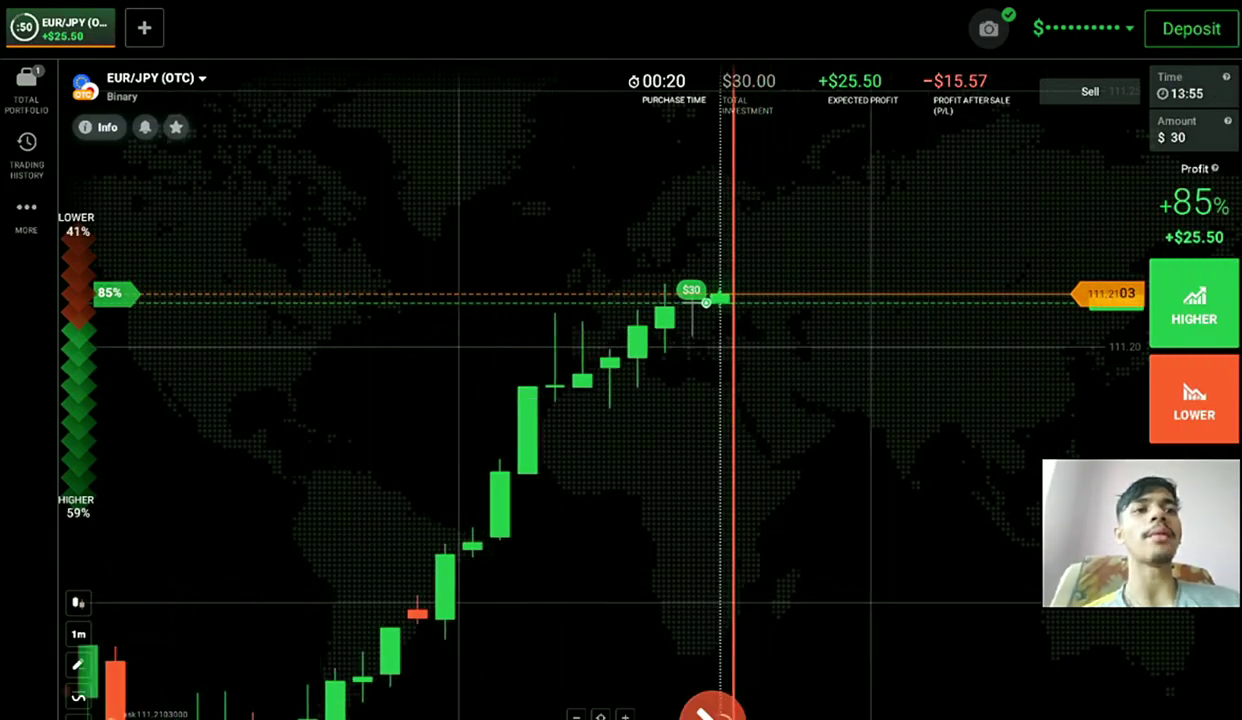
scroll(600, 390, down, 5)
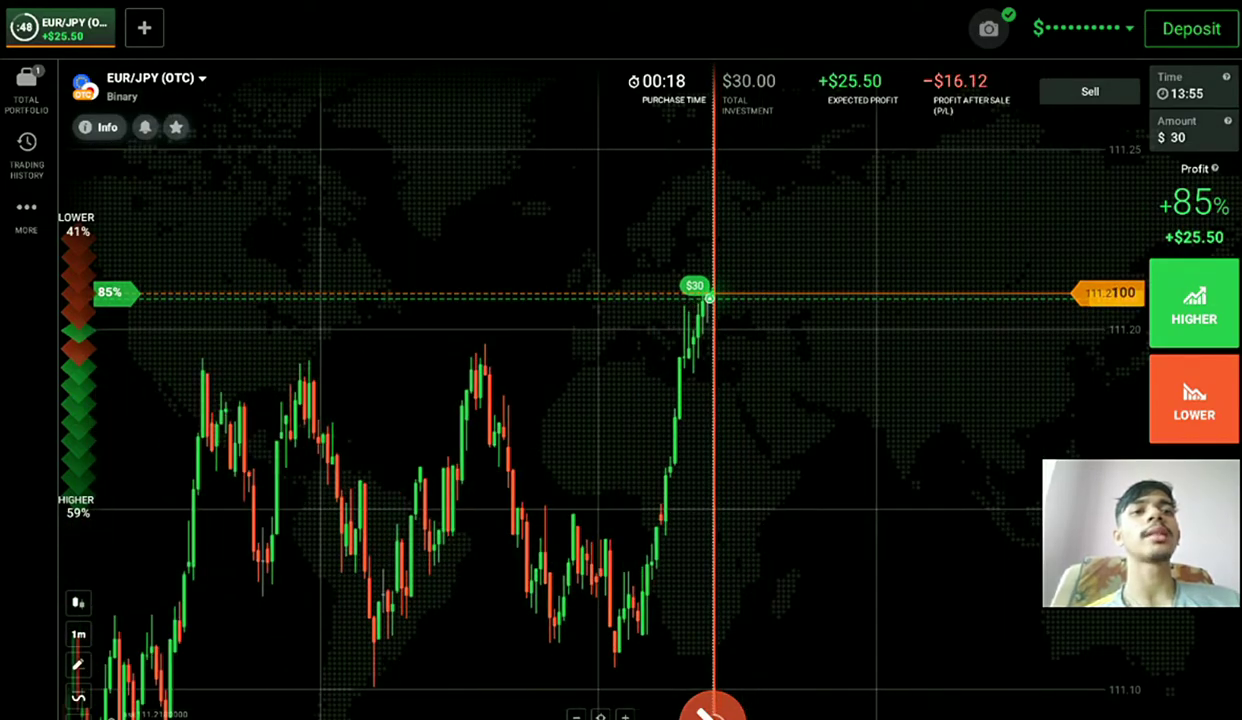
scroll(600, 390, up, 3)
scroll(400, 450, up, 5)
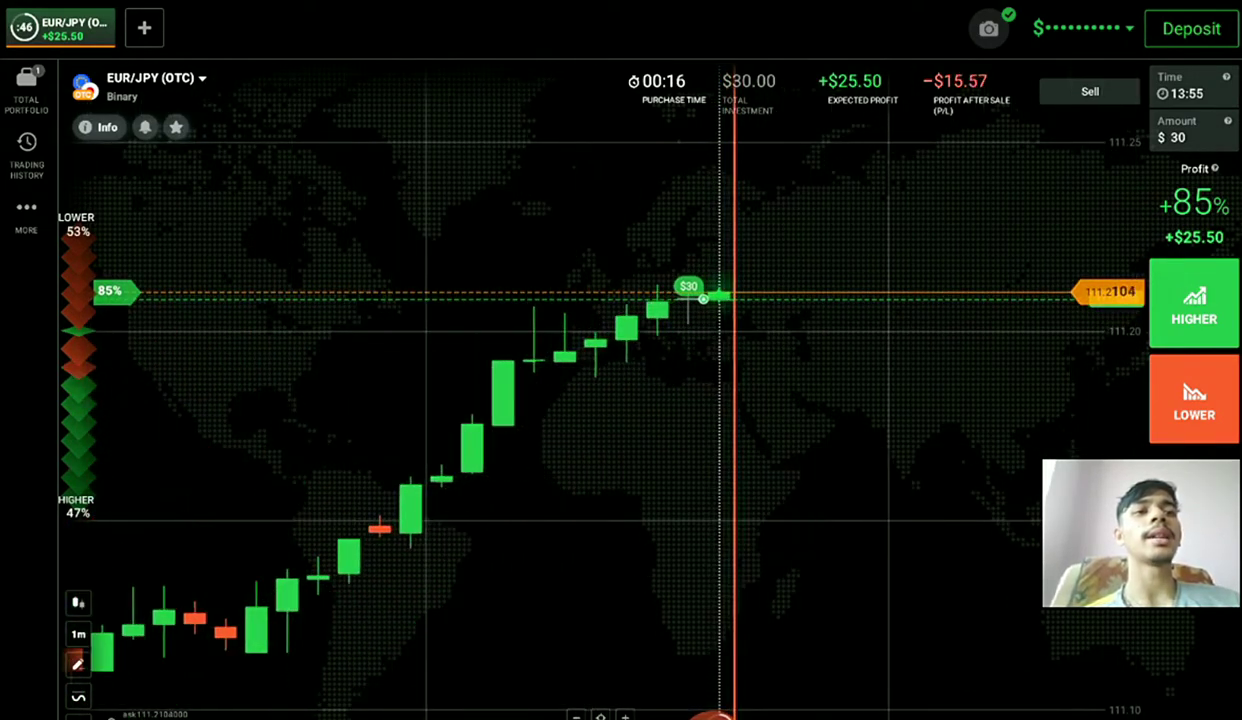
drag(365, 540, 597, 365)
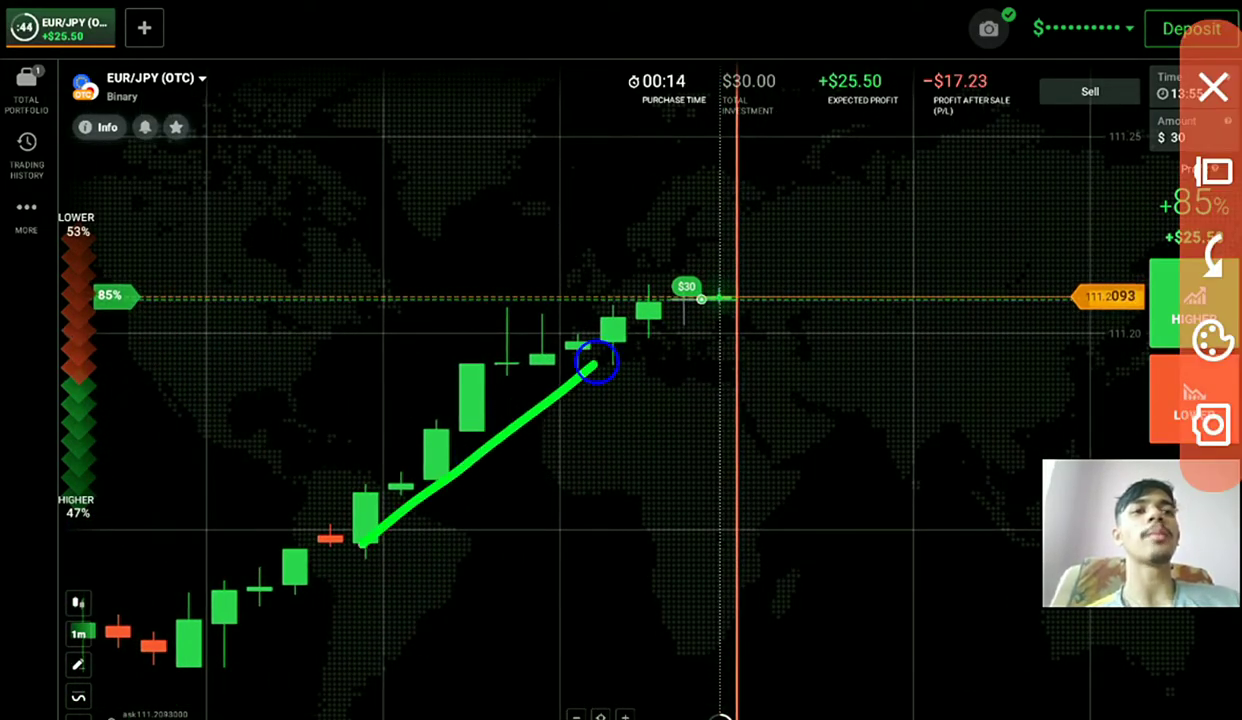
click(1213, 87)
- Sketch a short green stroke below the current EUR/JPY candle and close the drawing overlay
scroll(500, 363, up, 3)
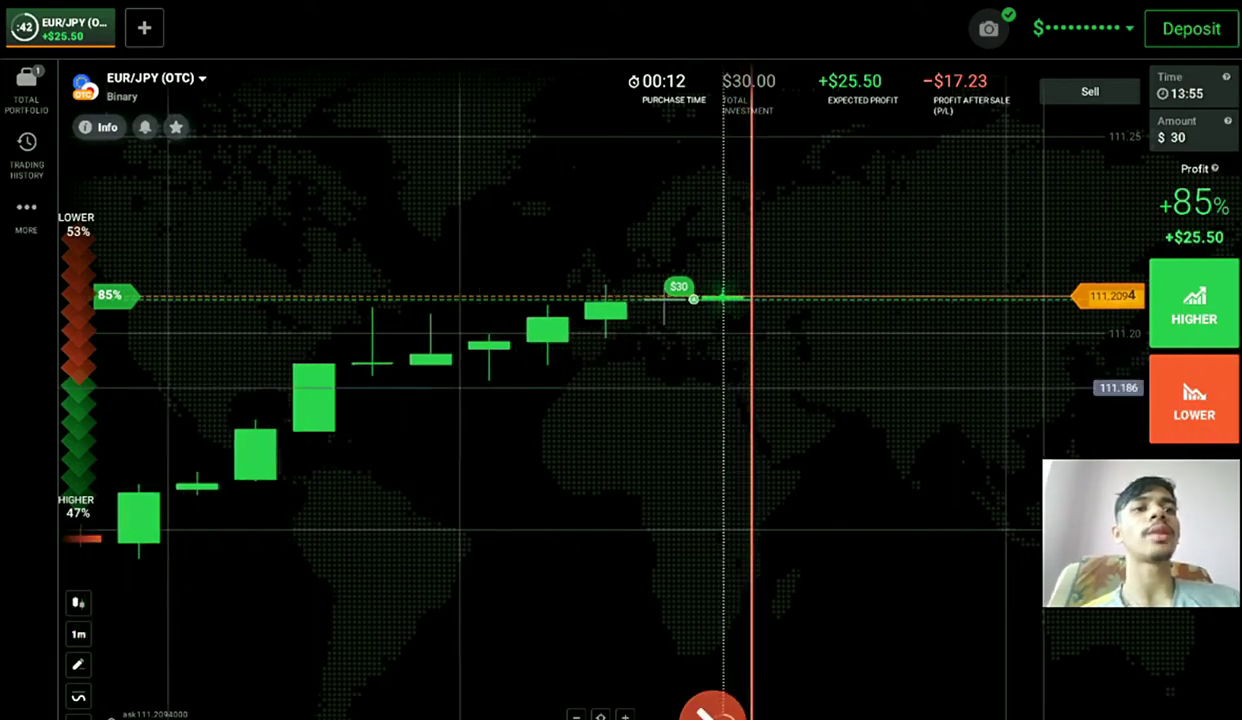
click(710, 710)
drag(732, 322, 734, 313)
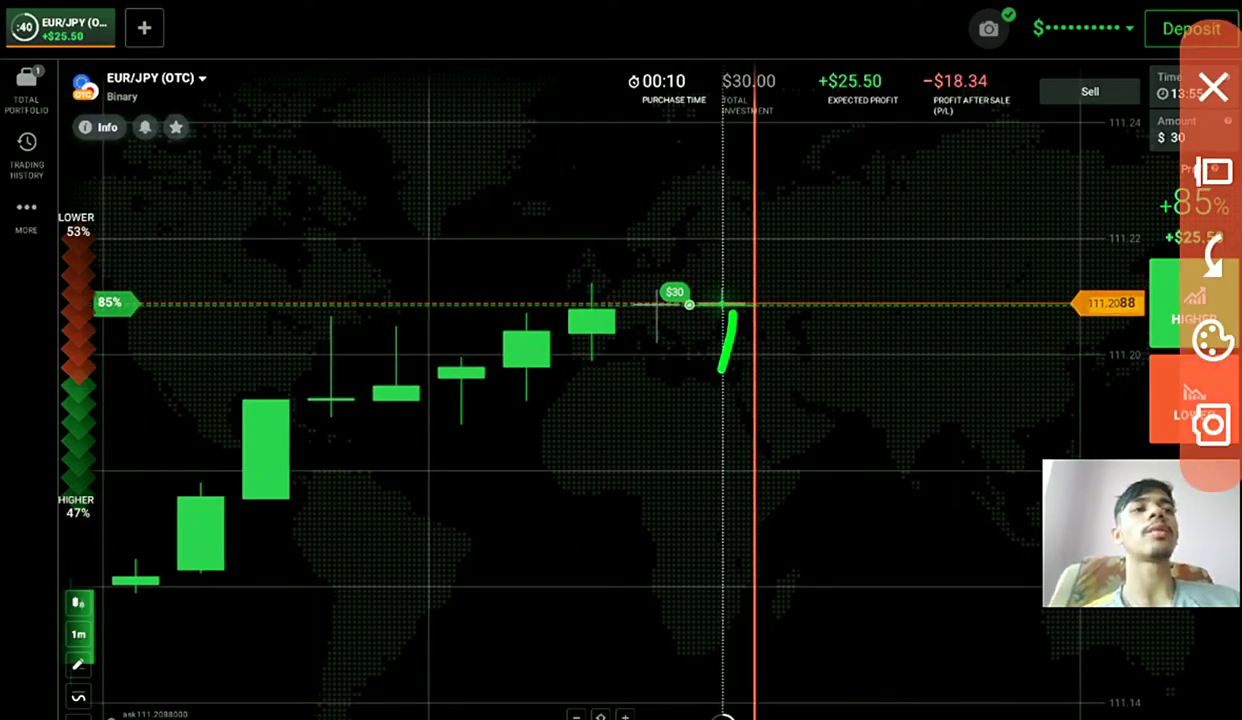
click(1213, 87)
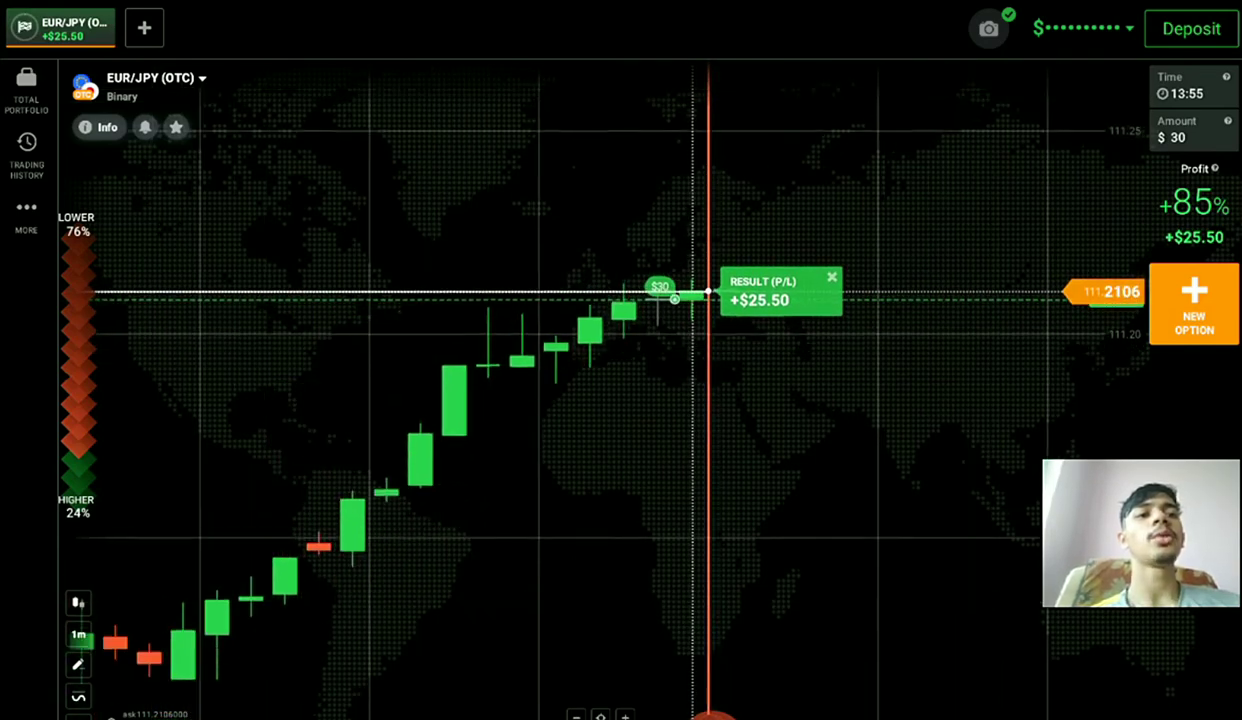
- Trace the EUR/JPY uptrend leading to the trade with a freehand line, remove the markings and close the drawing overlay
drag(392, 497, 585, 315)
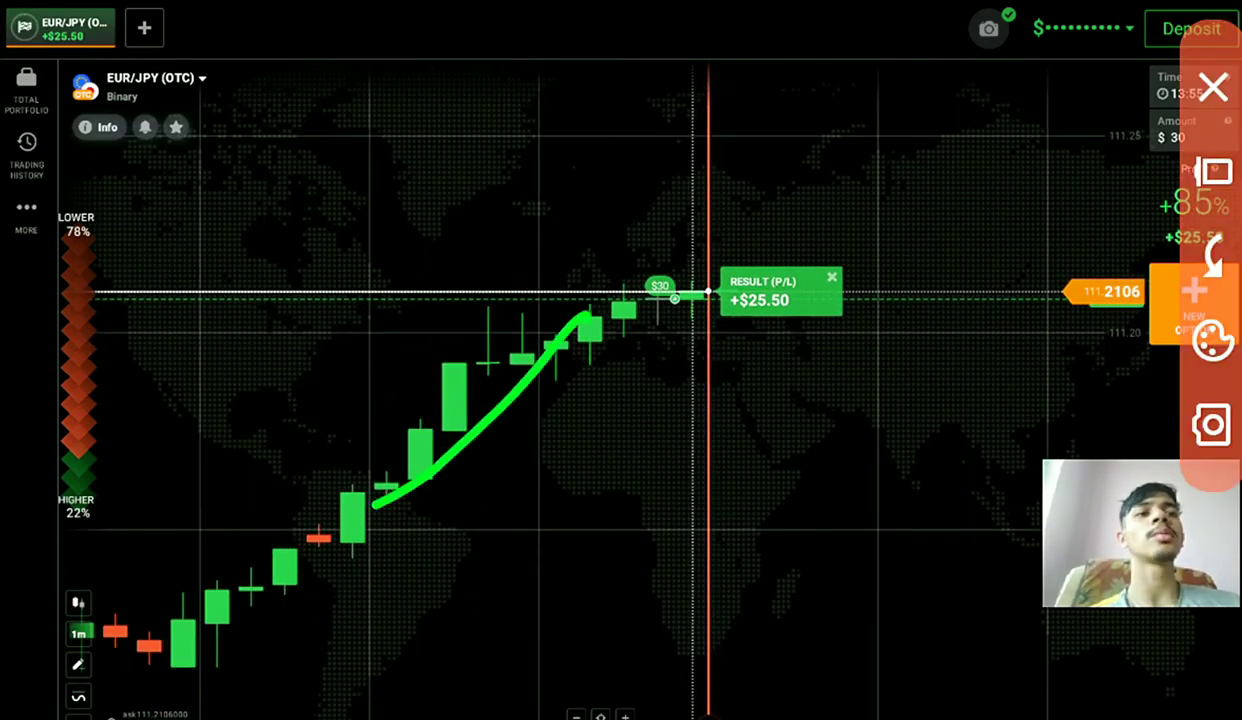
click(1213, 257)
mouse_move(668, 358)
mouse_down()
mouse_move(635, 328)
mouse_move(712, 362)
mouse_up()
click(1202, 170)
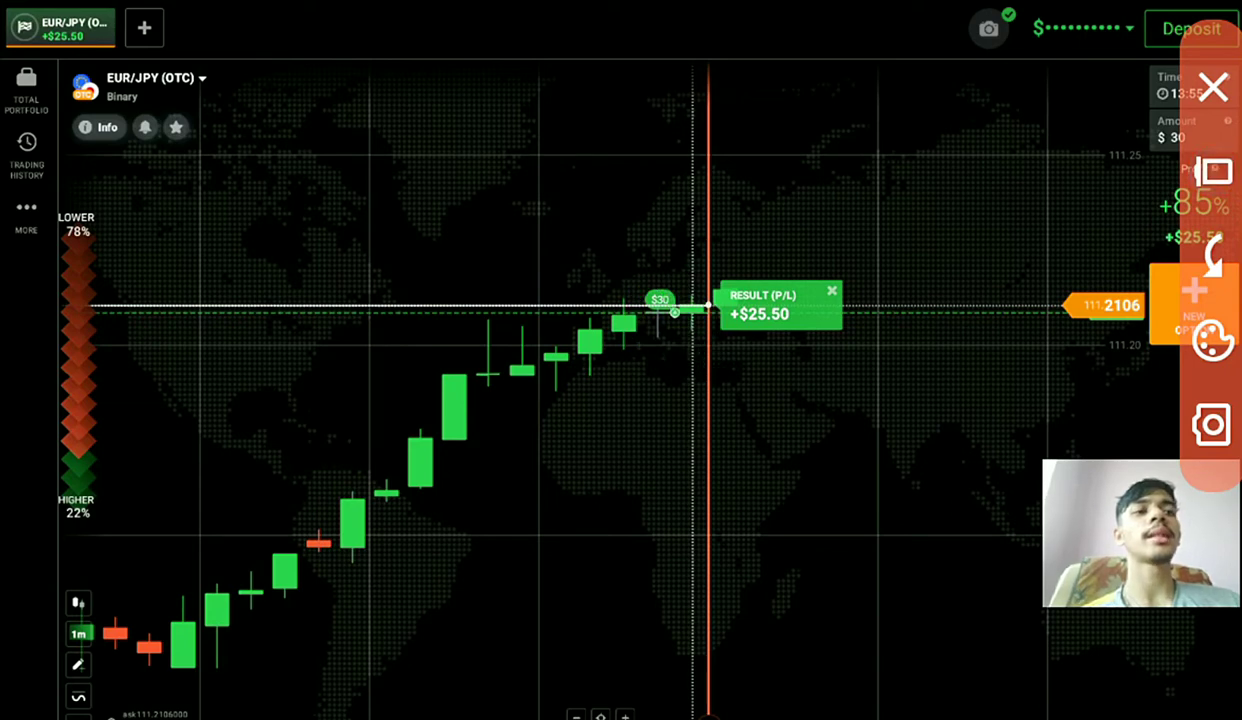
click(1213, 87)
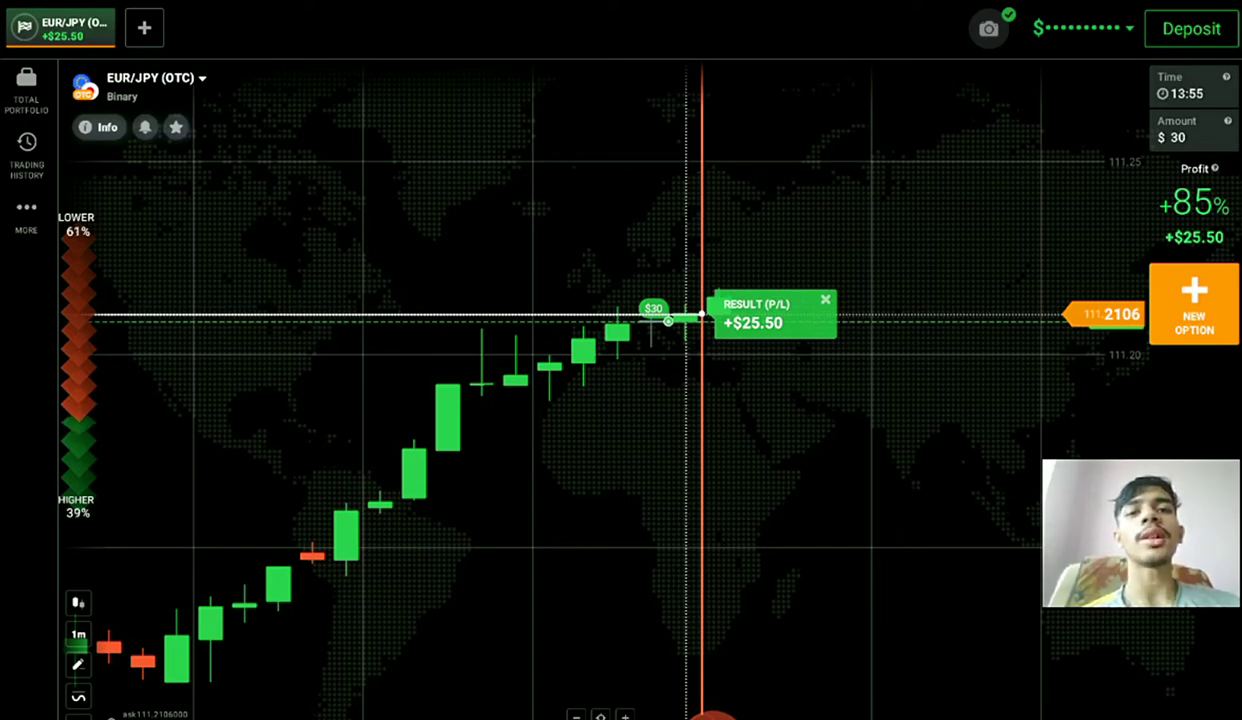
- Start a new option and switch the chart to NZD/USD (OTC)
click(1194, 305)
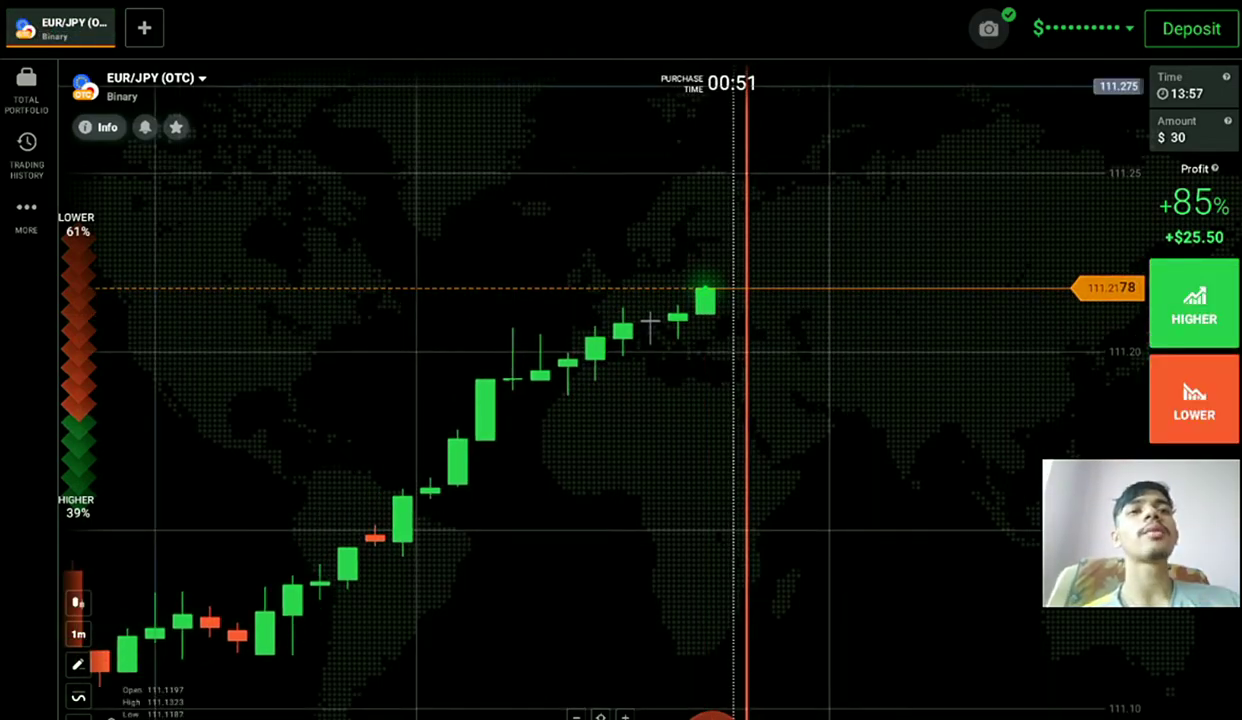
click(152, 82)
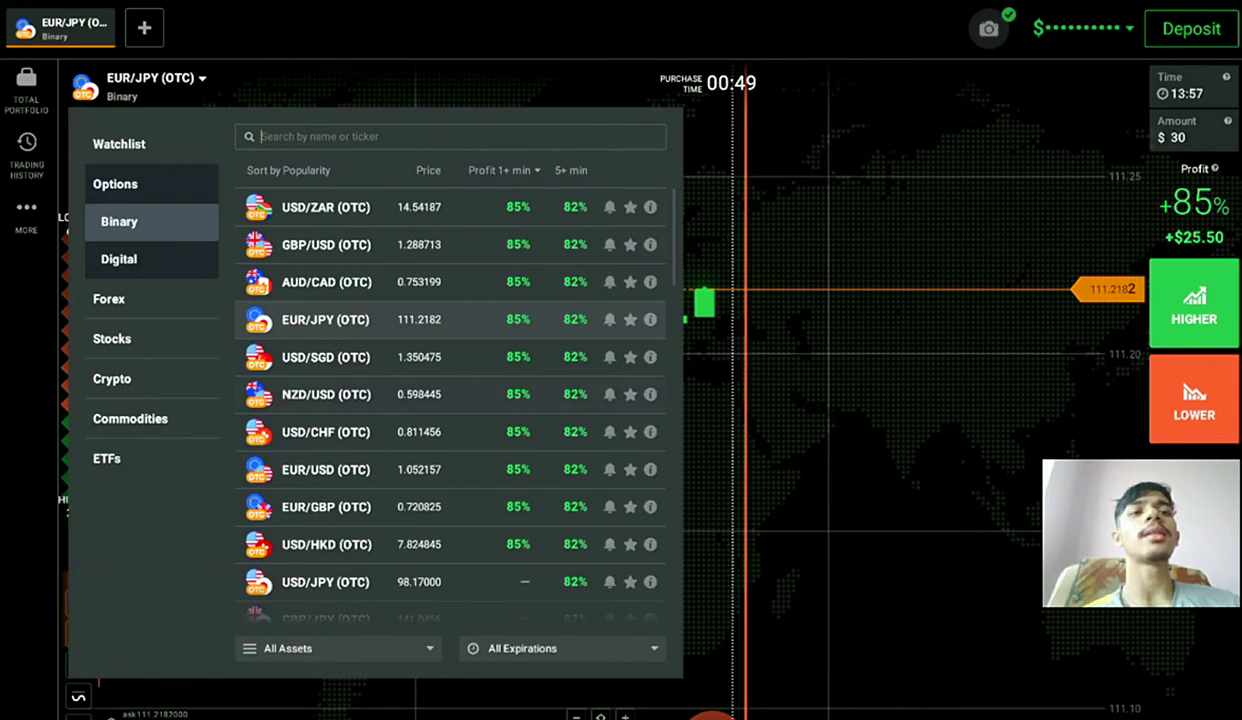
click(326, 394)
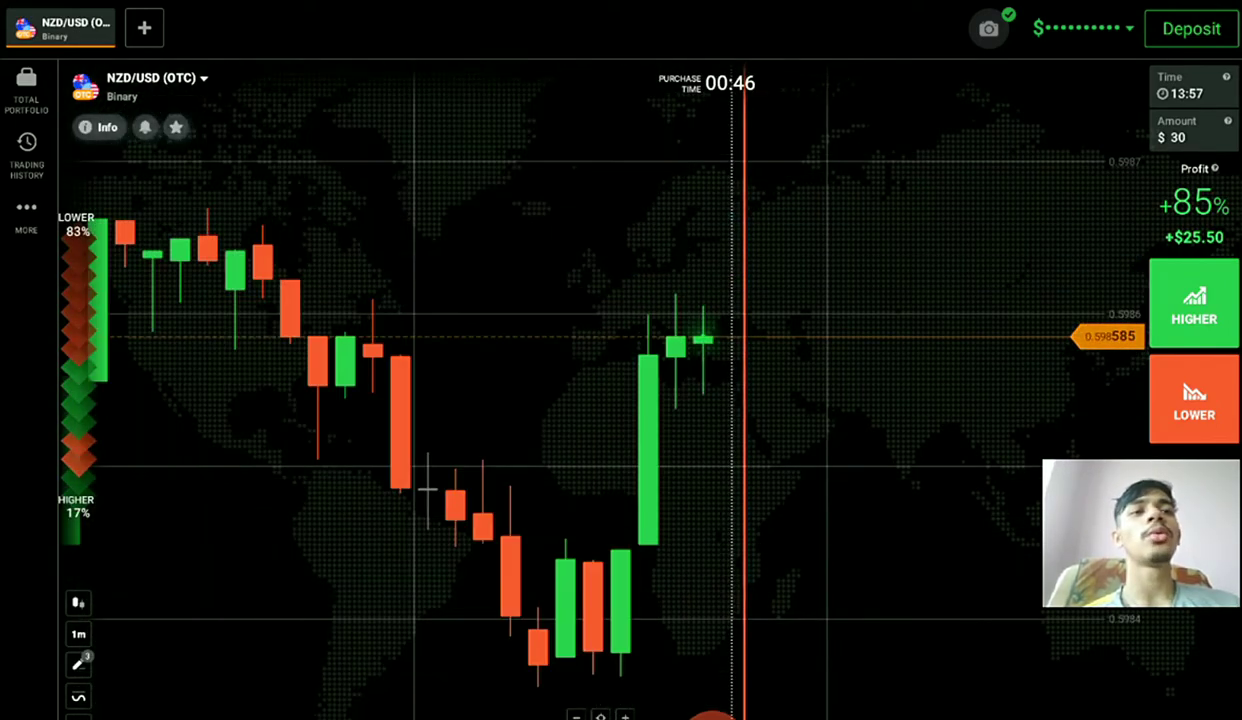
- Switch the chart from NZD/USD to EUR/USD (OTC) and examine its longer price history
scroll(470, 639, down, 2)
scroll(560, 600, up, 7)
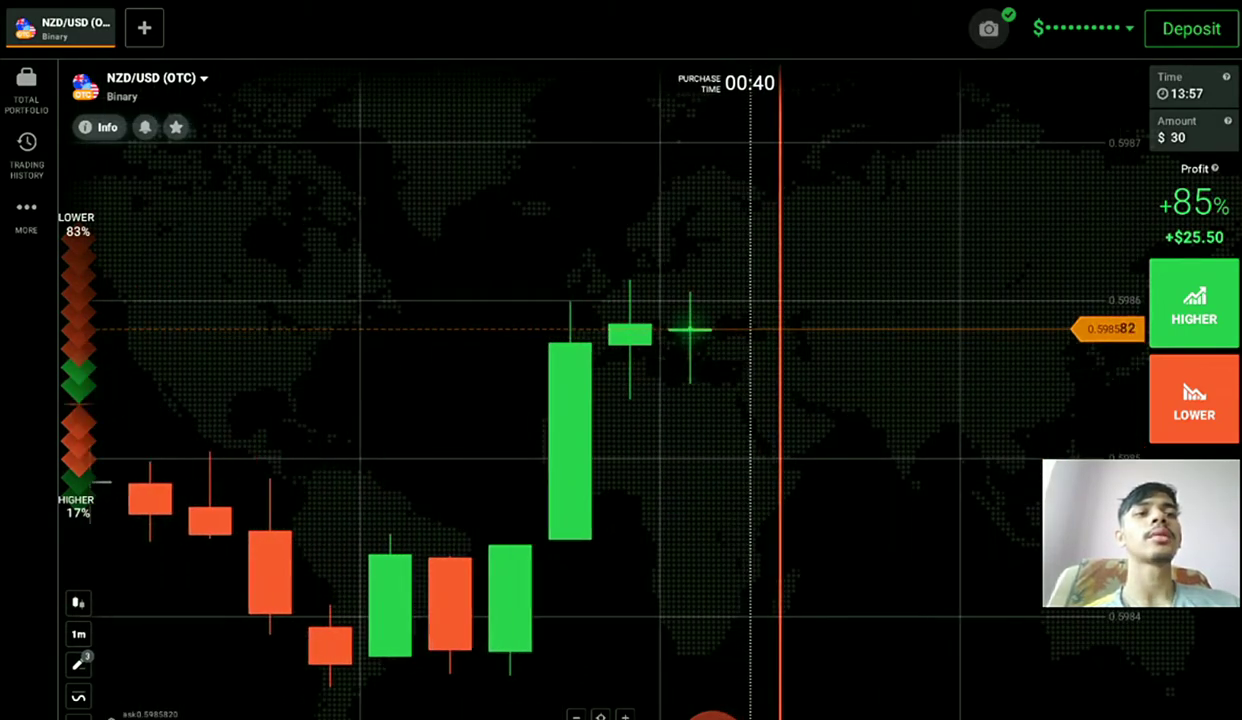
click(174, 81)
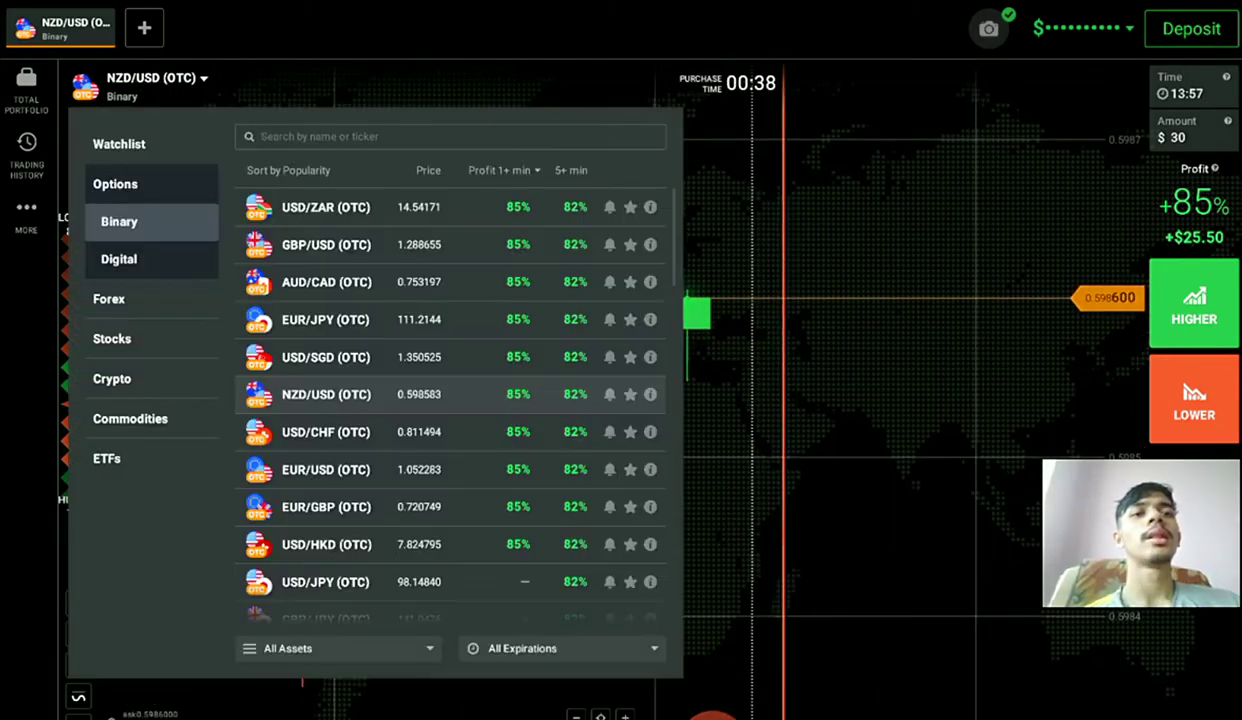
click(325, 469)
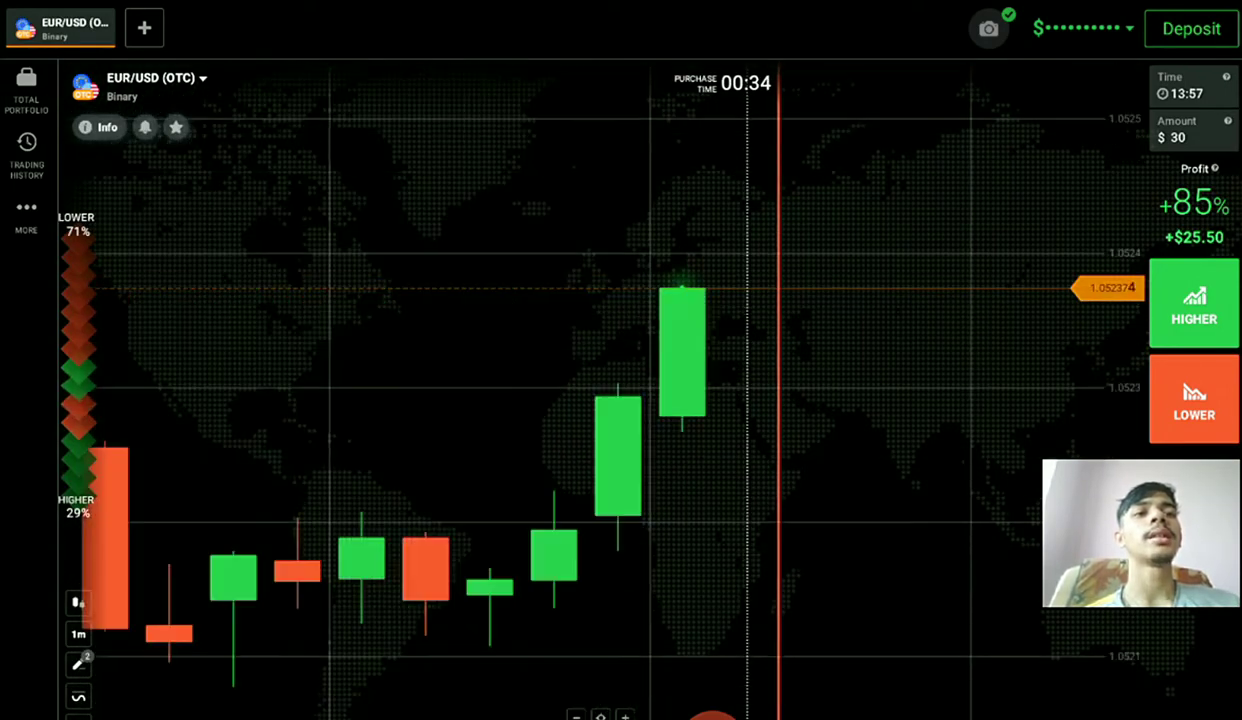
scroll(600, 390, down, 10)
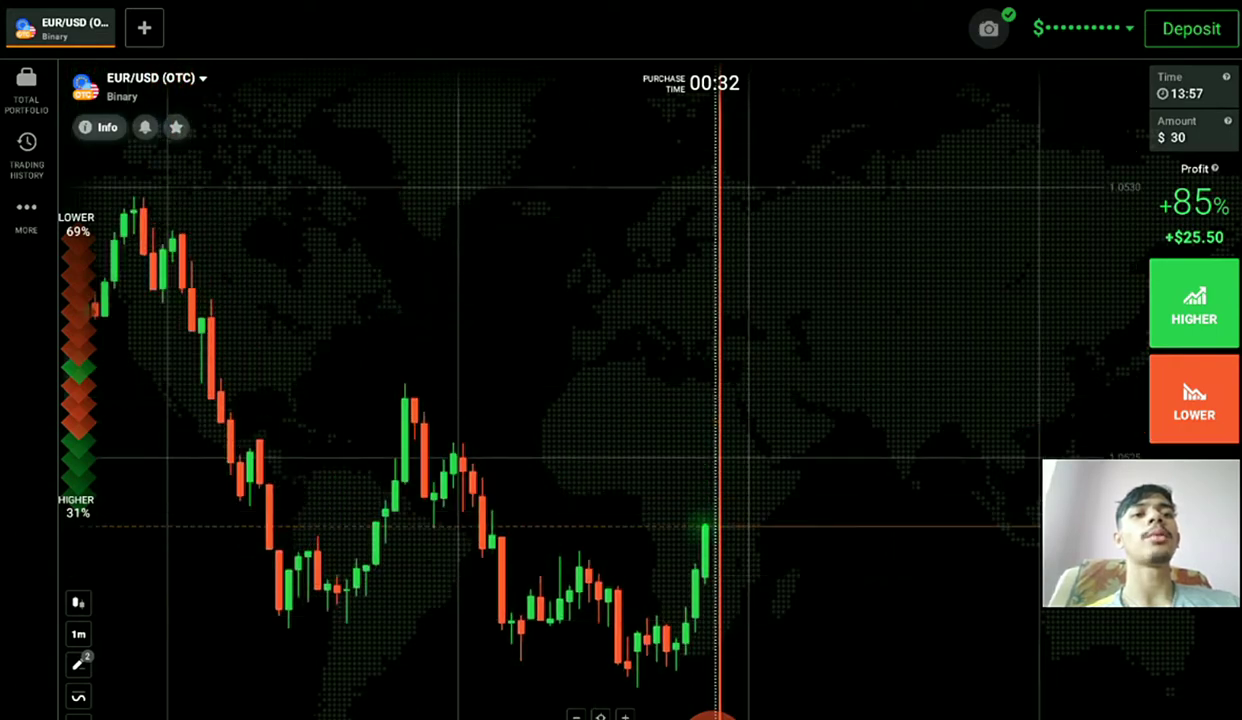
scroll(600, 390, down, 1)
scroll(400, 400, up, 5)
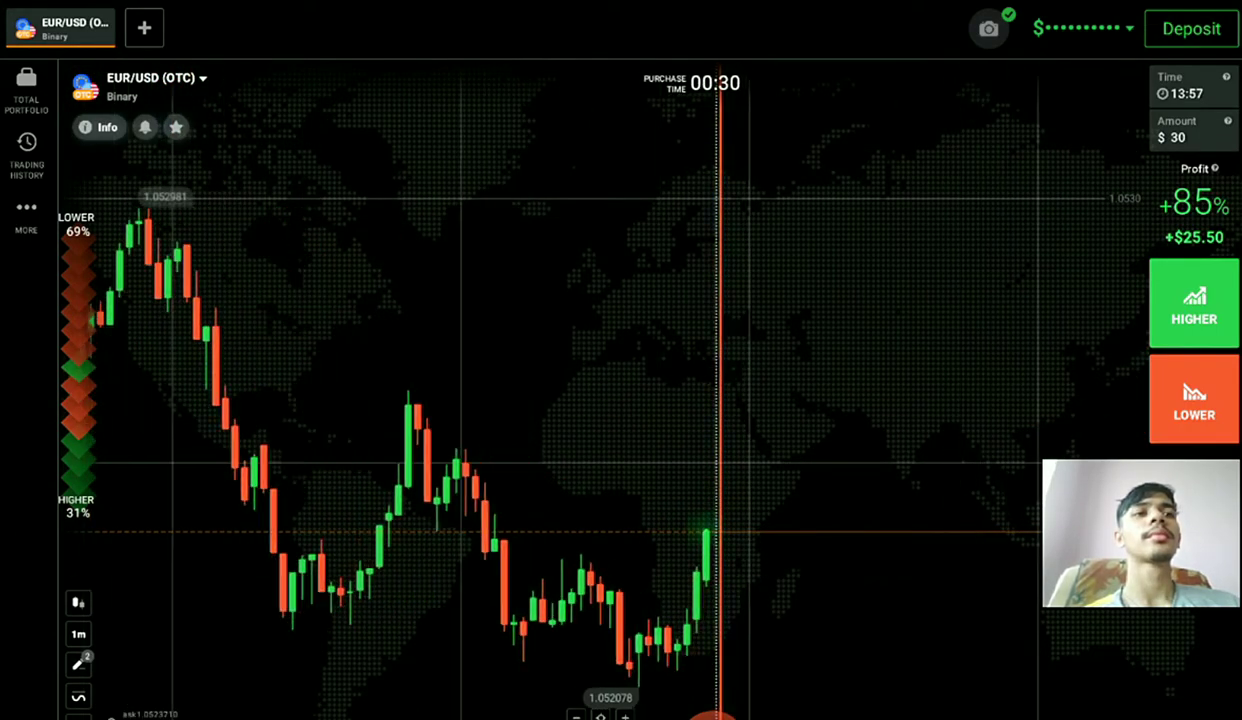
- Place a $30 Higher trade on EUR/USD (OTC) with the 13:57 expiry
scroll(400, 400, up, 2)
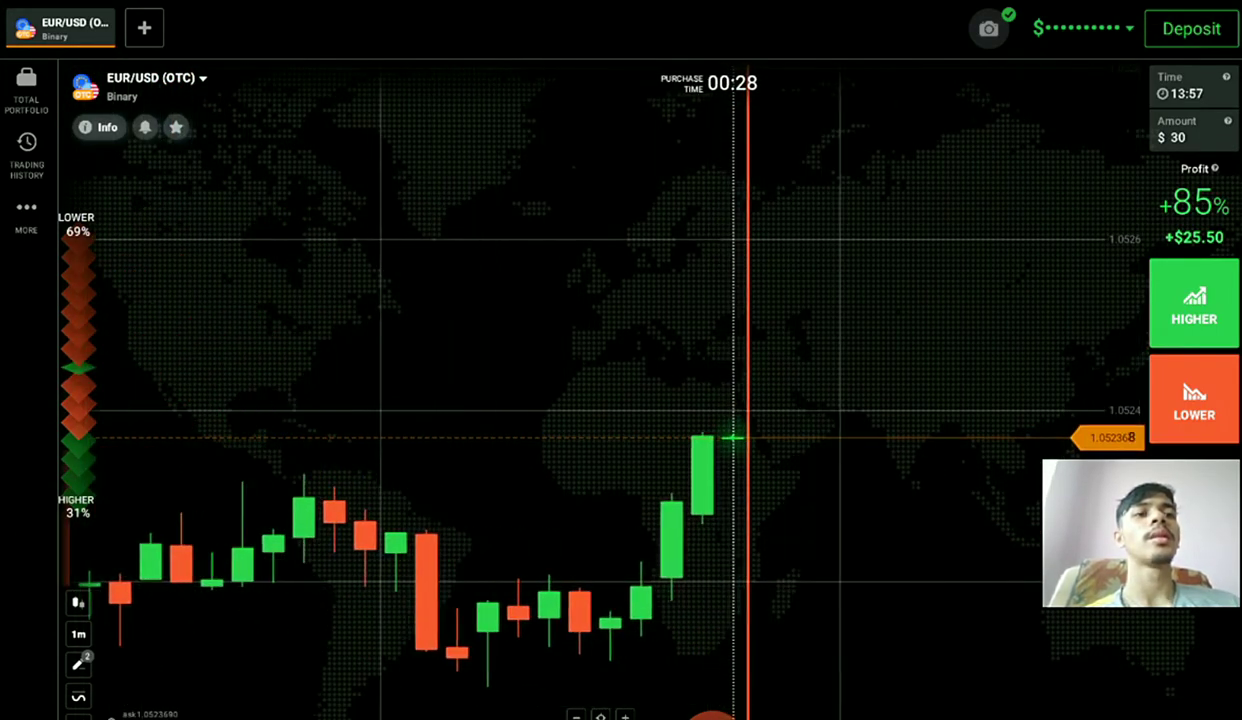
click(1194, 303)
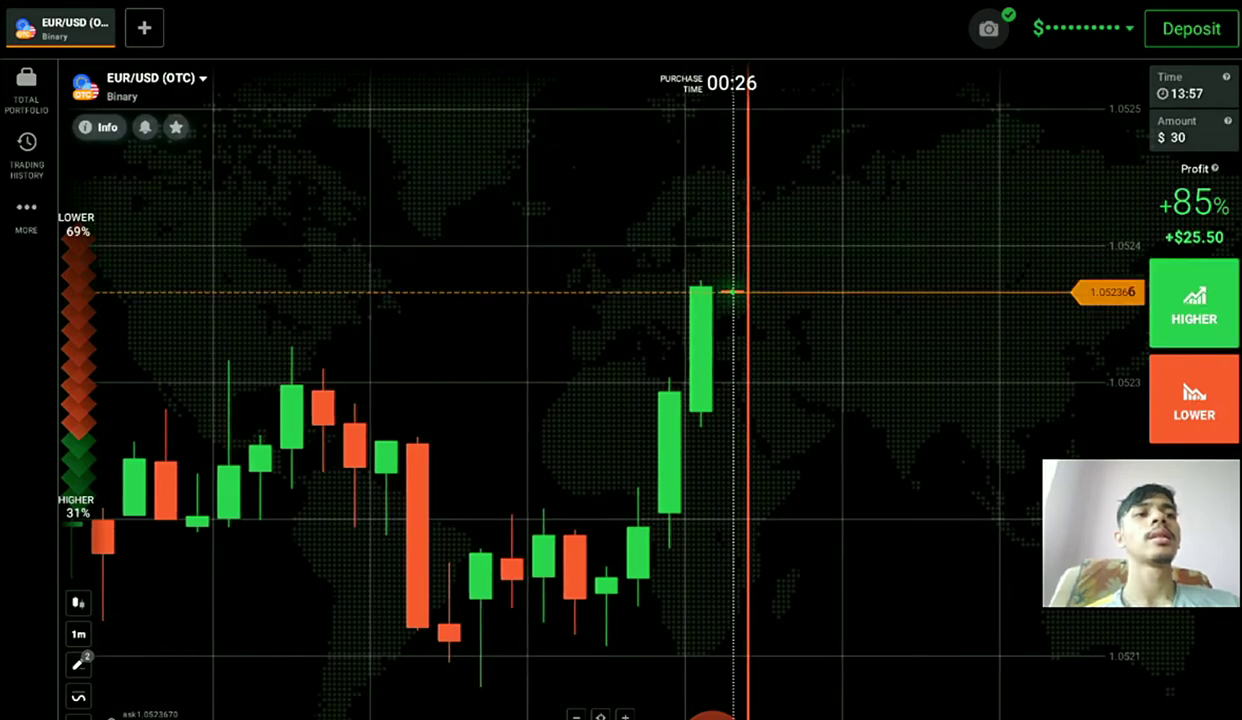
scroll(600, 400, up, 3)
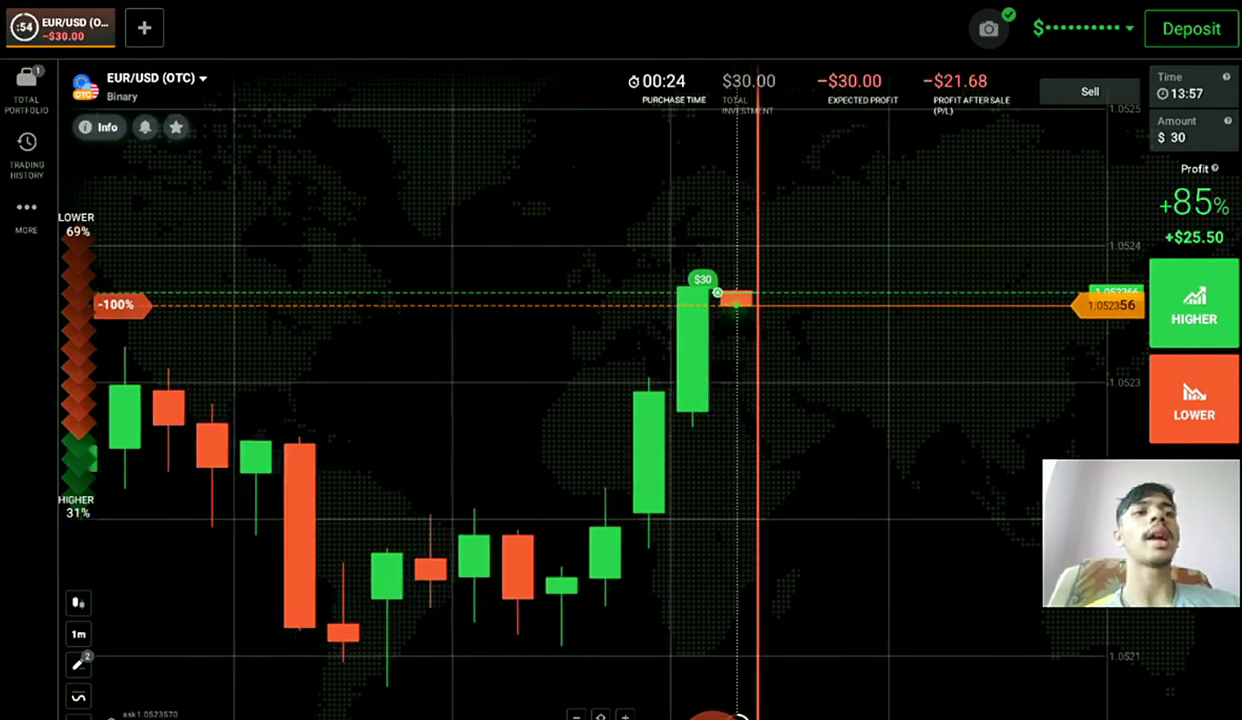
- Trace the EUR/USD rally freehand from the small green candle to the trade entry and close the drawing overlay
click(712, 716)
drag(502, 588, 521, 583)
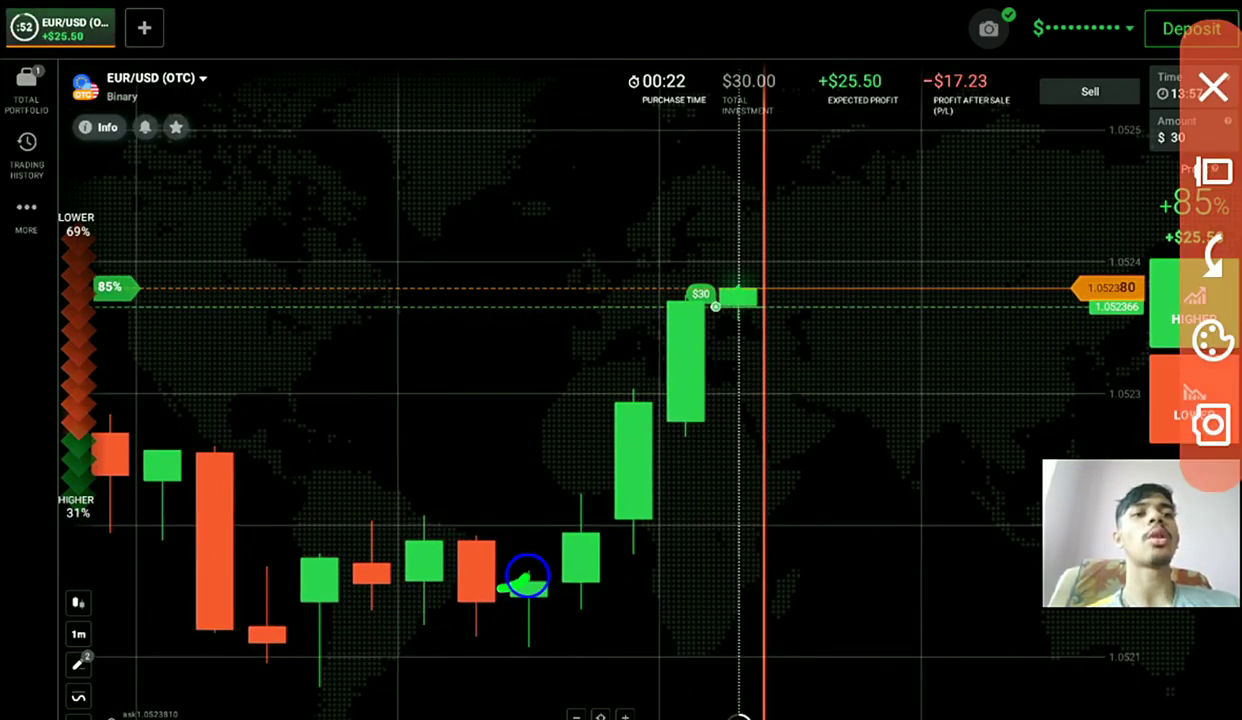
drag(669, 403, 712, 332)
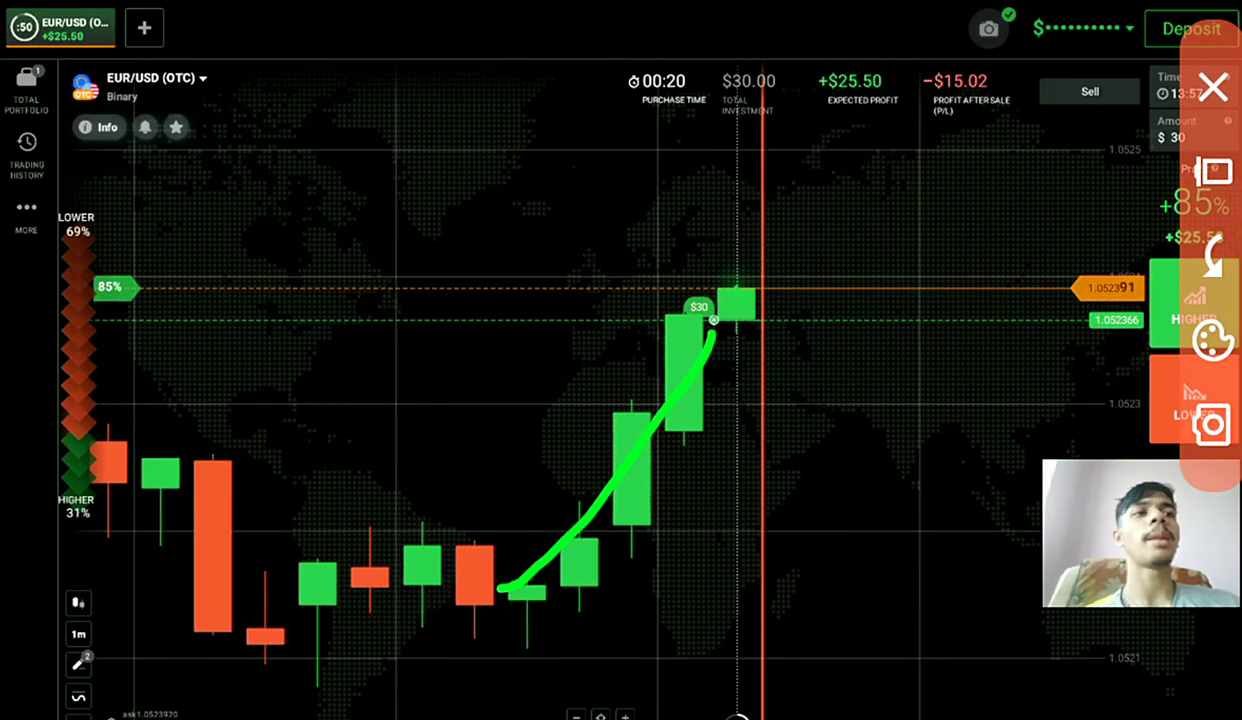
click(1213, 87)
- Draw a nearly horizontal stroke across the sideways candles before the EUR/USD rally and close the drawing overlay
scroll(733, 400, down, 5)
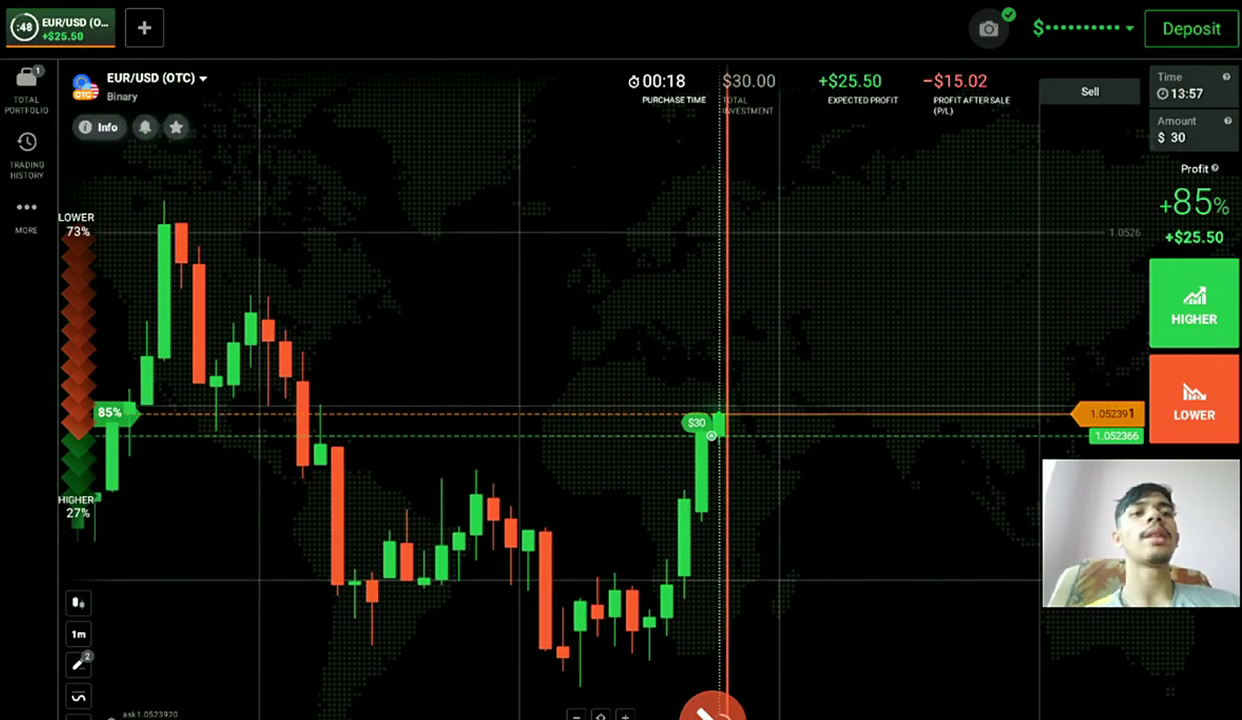
click(712, 708)
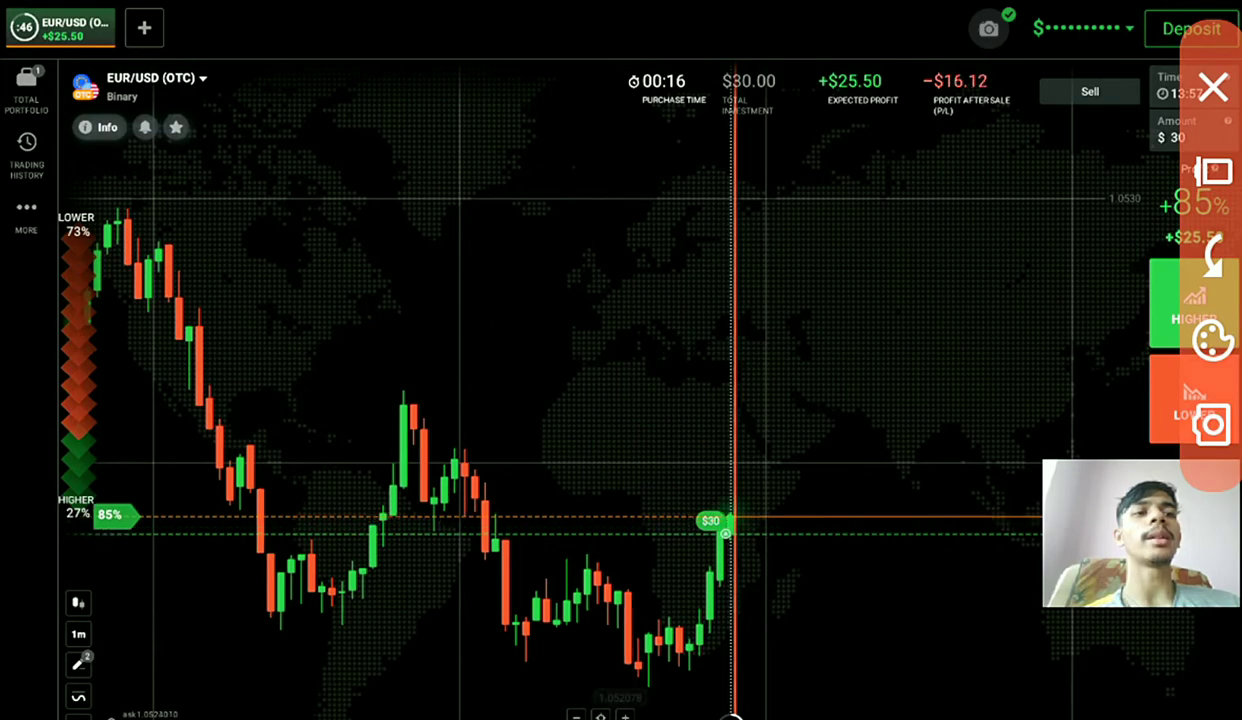
drag(513, 576, 665, 580)
click(1211, 86)
- Sketch a rising line along the latest green EUR/USD candles up to the trade entry and close the drawing overlay
scroll(600, 390, up, 5)
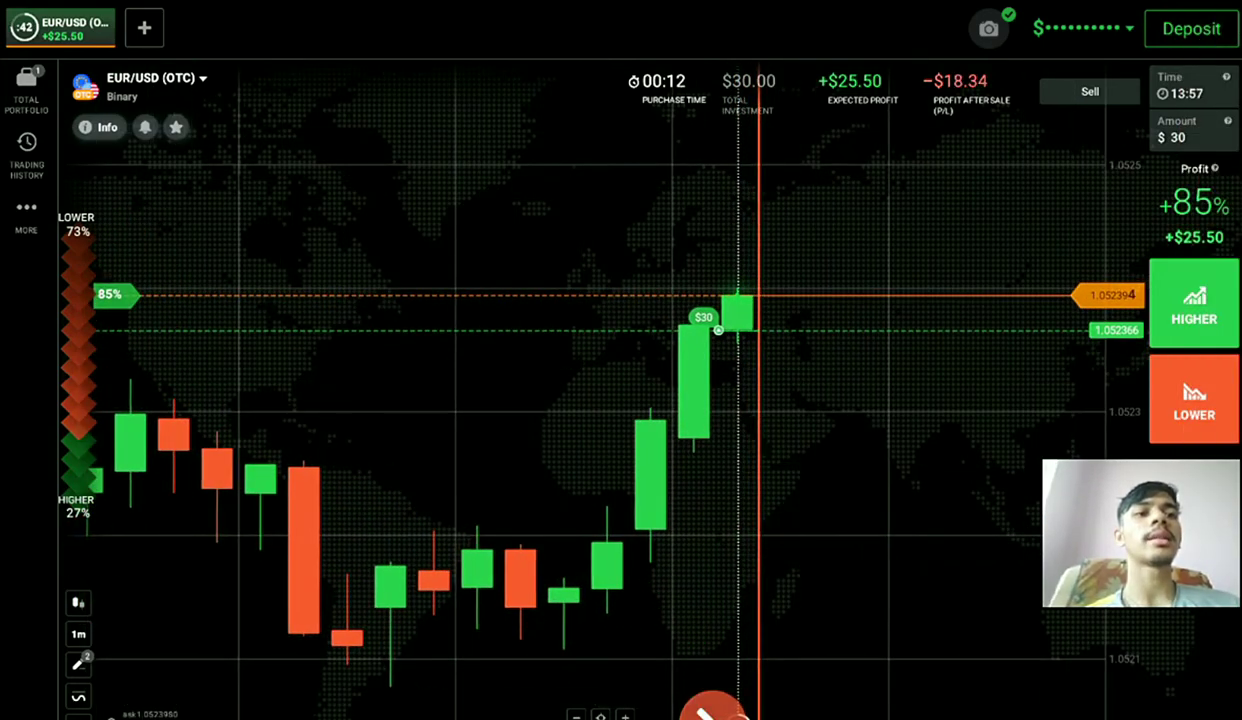
click(712, 708)
mouse_move(583, 583)
mouse_down()
mouse_move(669, 441)
mouse_move(696, 345)
mouse_up()
click(1212, 87)
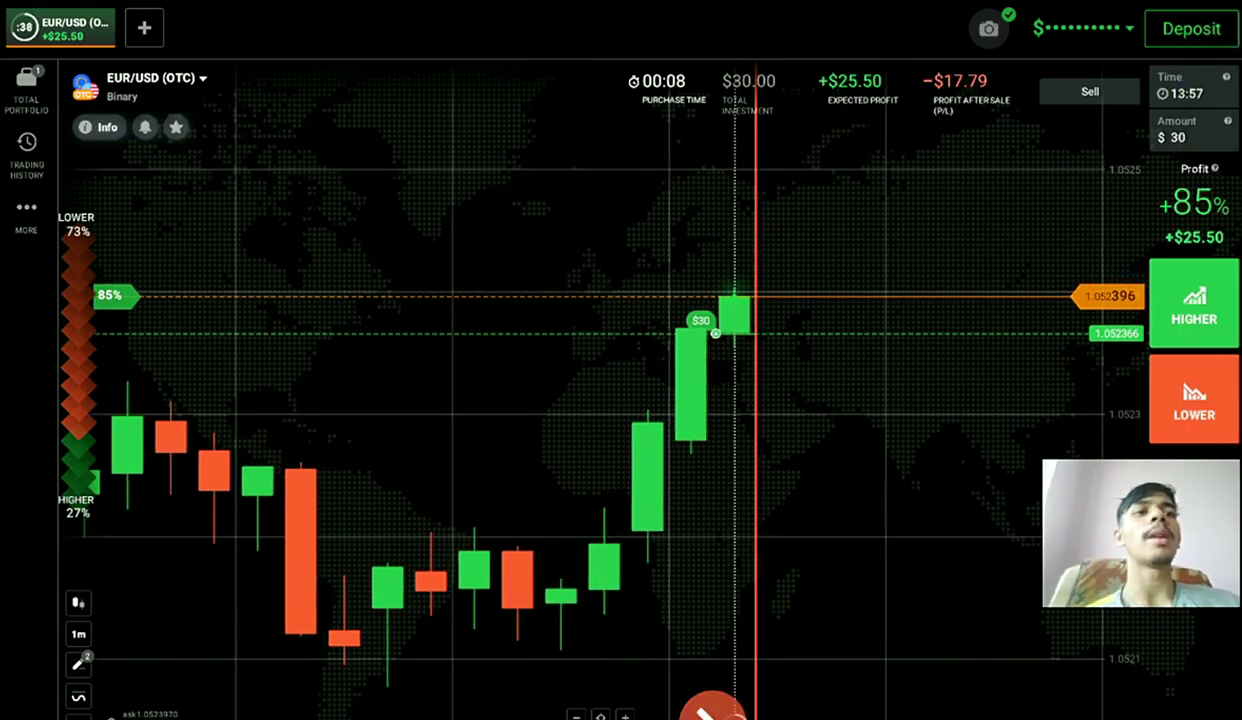
- Mark the last swing high before the EUR/USD drop with a horizontal stroke reaching the rally candles and close the drawing overlay
scroll(600, 400, down, 3)
scroll(600, 400, down, 3)
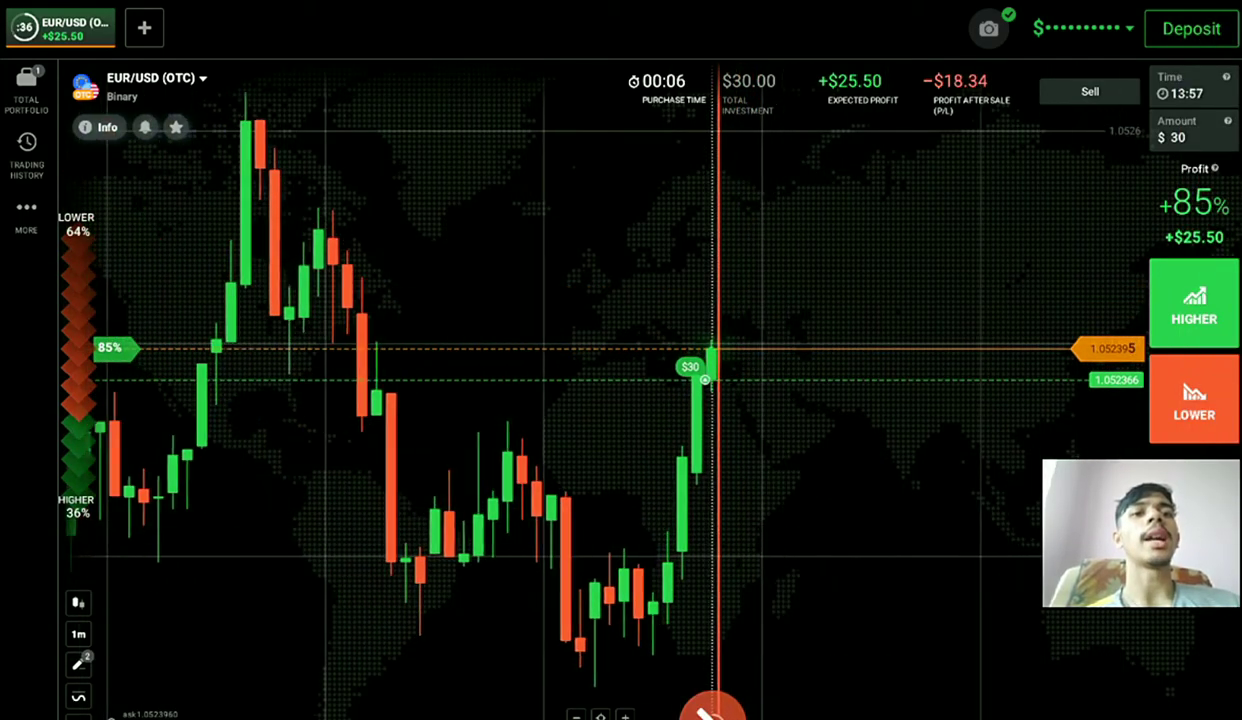
click(712, 715)
drag(499, 420, 670, 414)
click(1212, 87)
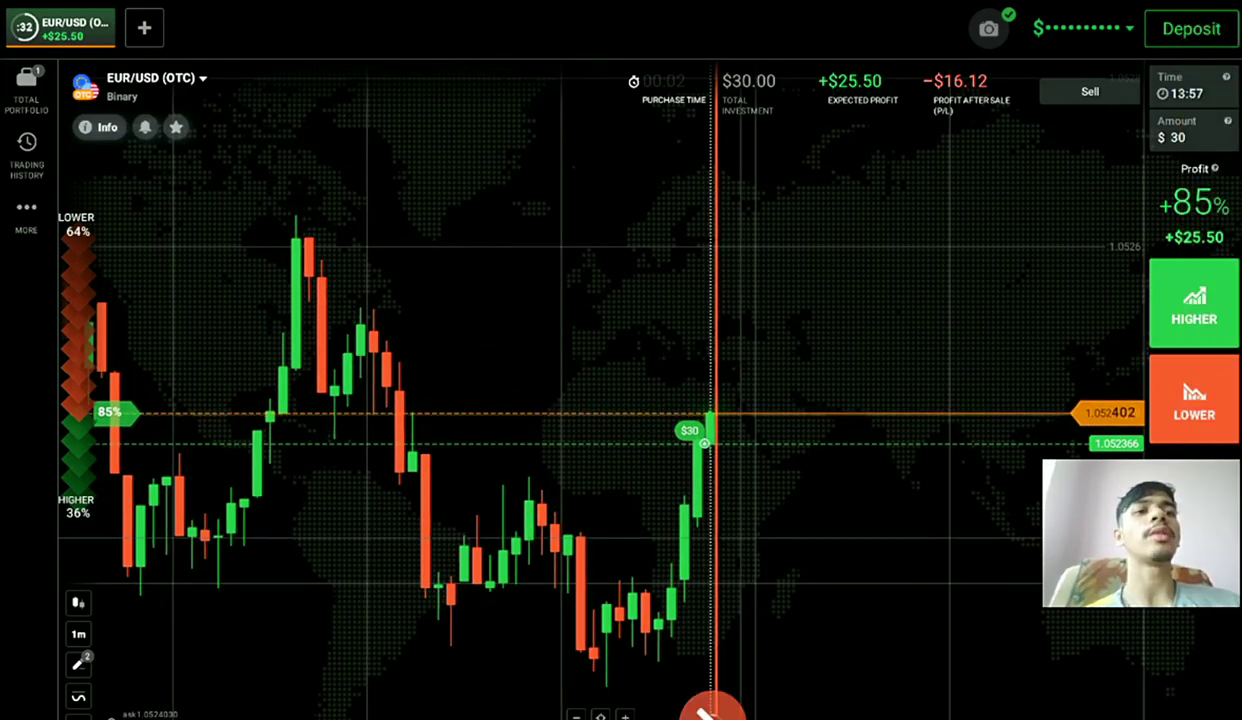
- Examine the recent candles and longer price history of EUR/USD (OTC) while the open trade runs to expiry
scroll(600, 400, up, 3)
scroll(600, 400, up, 3)
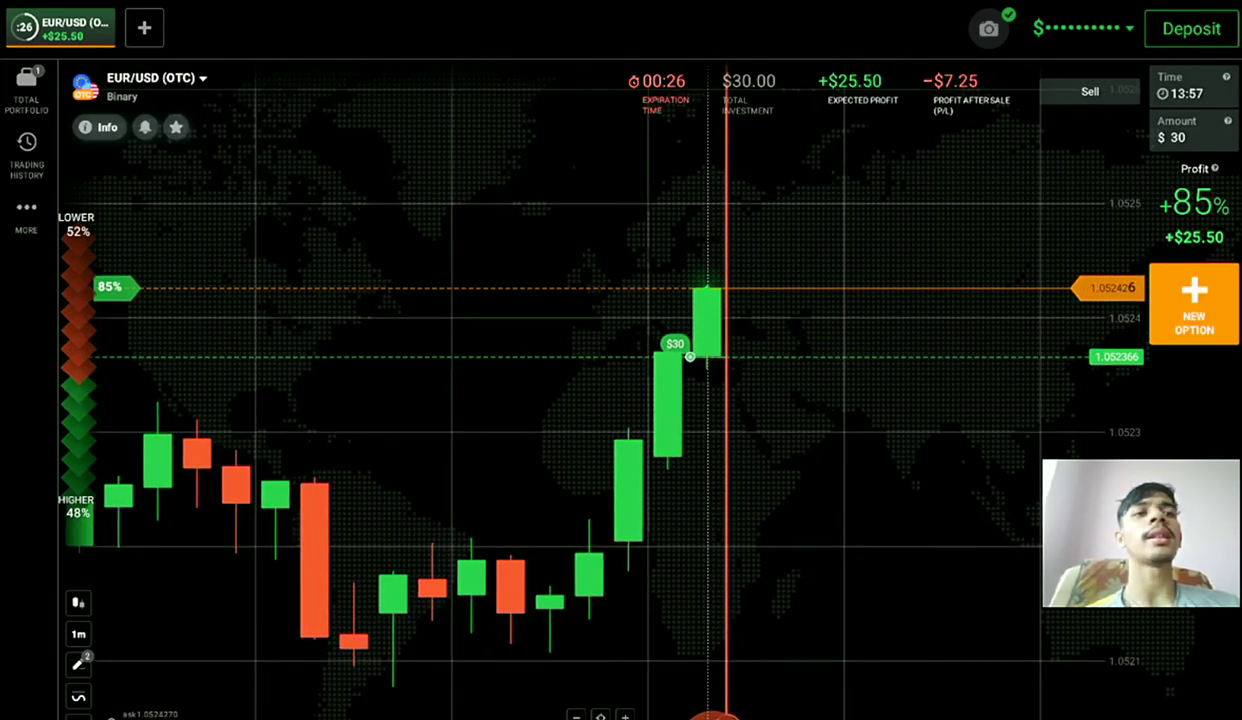
scroll(600, 400, down, 3)
scroll(400, 400, down, 3)
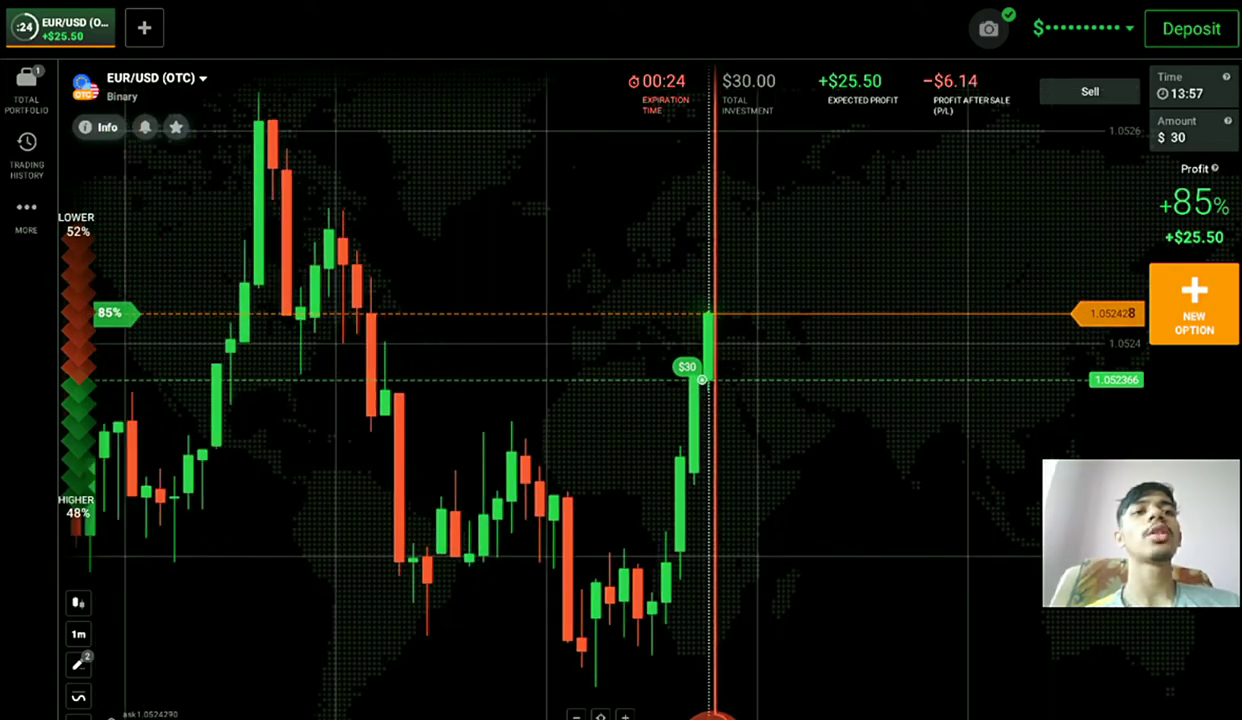
scroll(550, 400, down, 3)
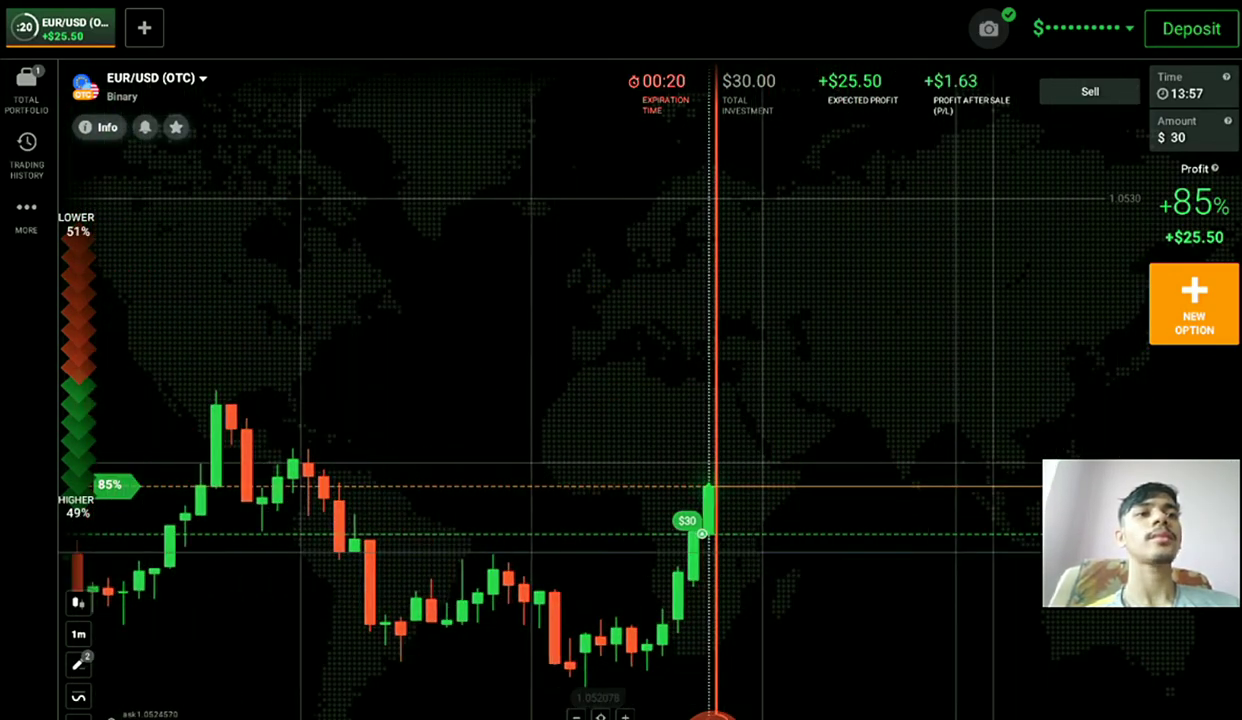
scroll(400, 400, up, 4)
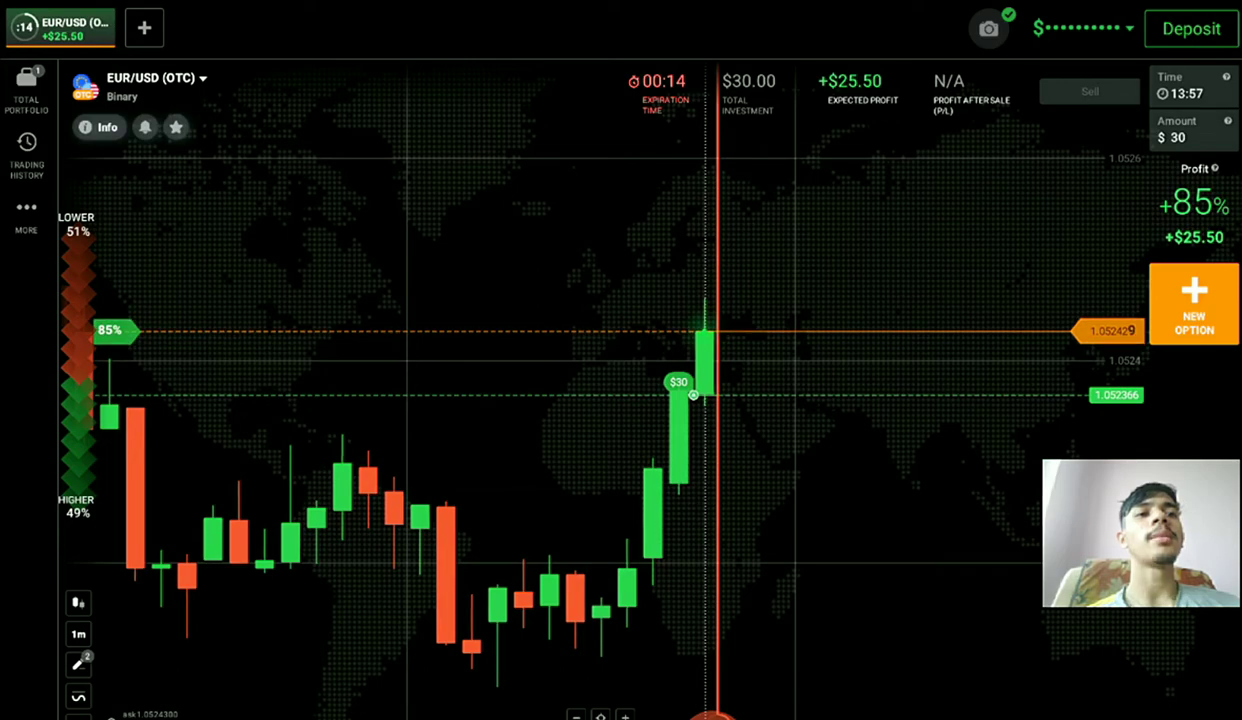
scroll(600, 390, down, 5)
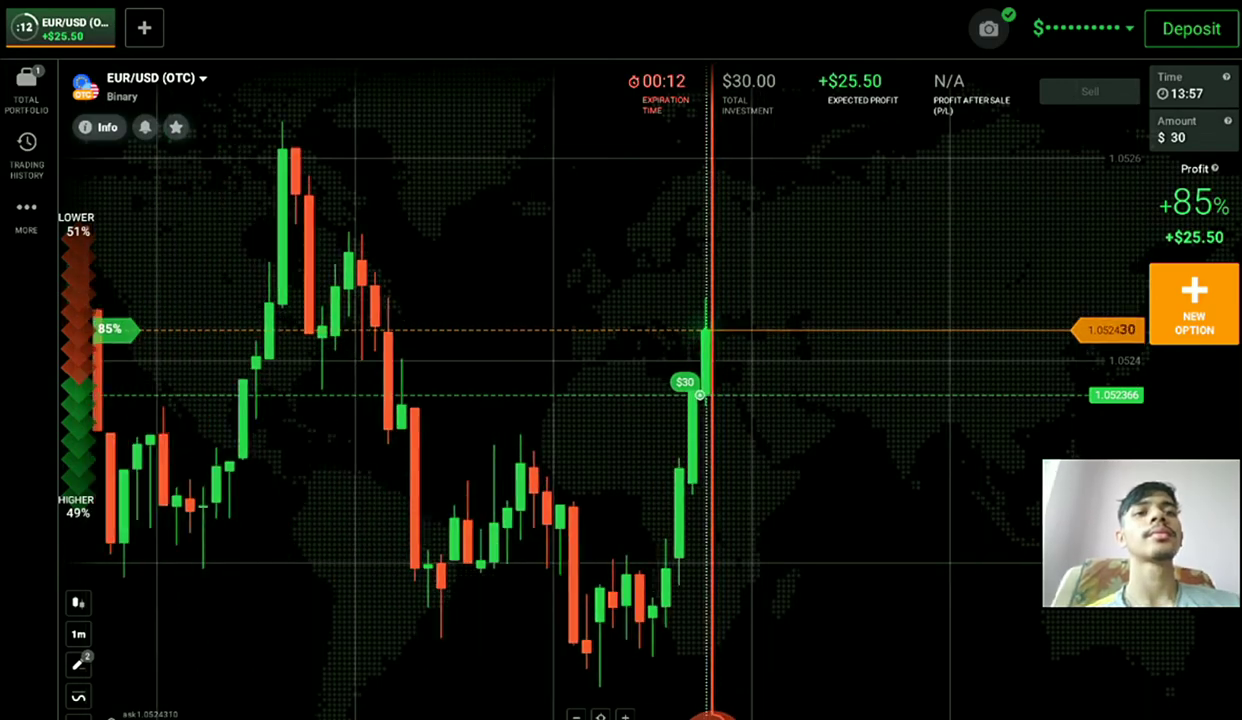
scroll(600, 390, up, 7)
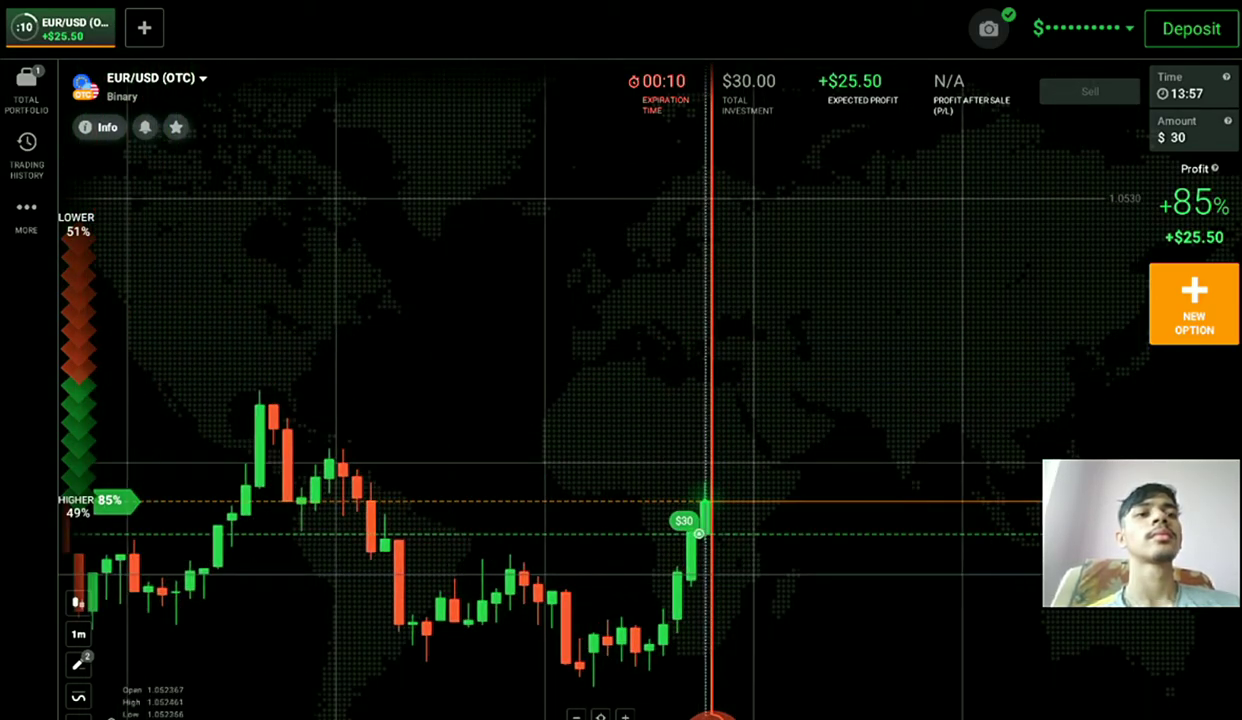
scroll(600, 390, up, 2)
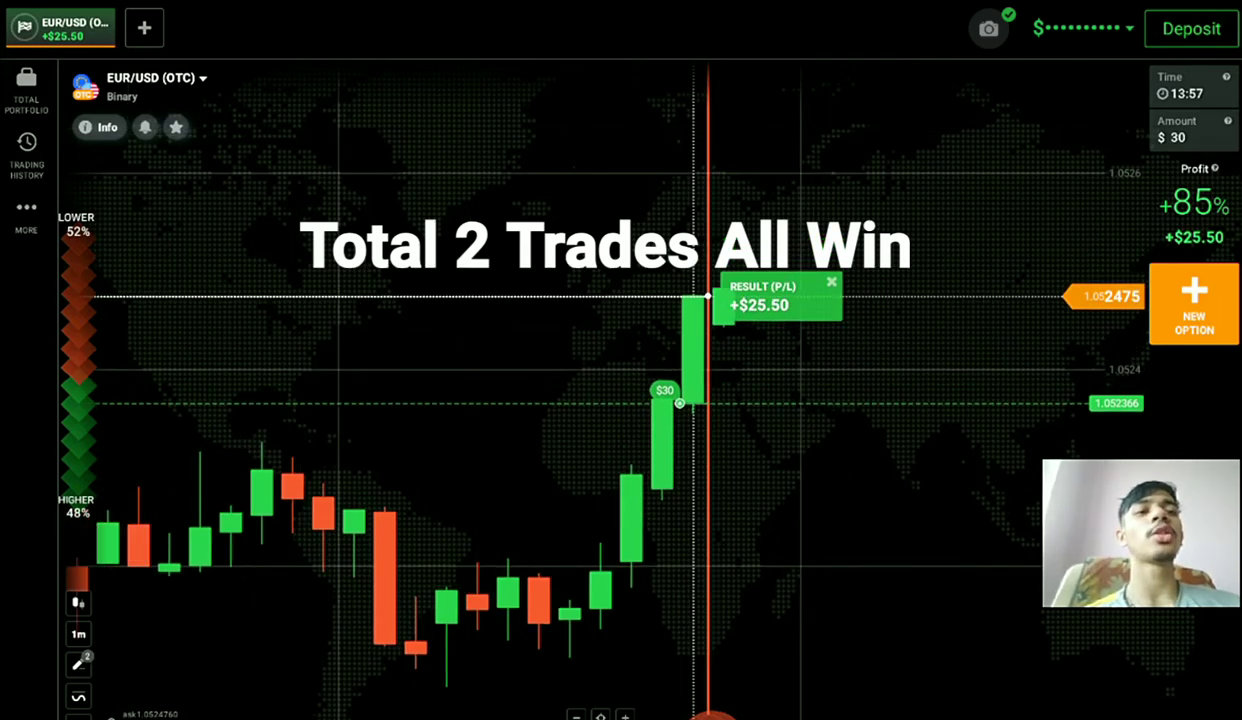
- Trace the uptrend before the EUR/USD trade and a horizontal stroke near its entry level, clearing each marking
drag(562, 620, 651, 468)
click(1205, 171)
drag(595, 376, 692, 365)
click(1212, 172)
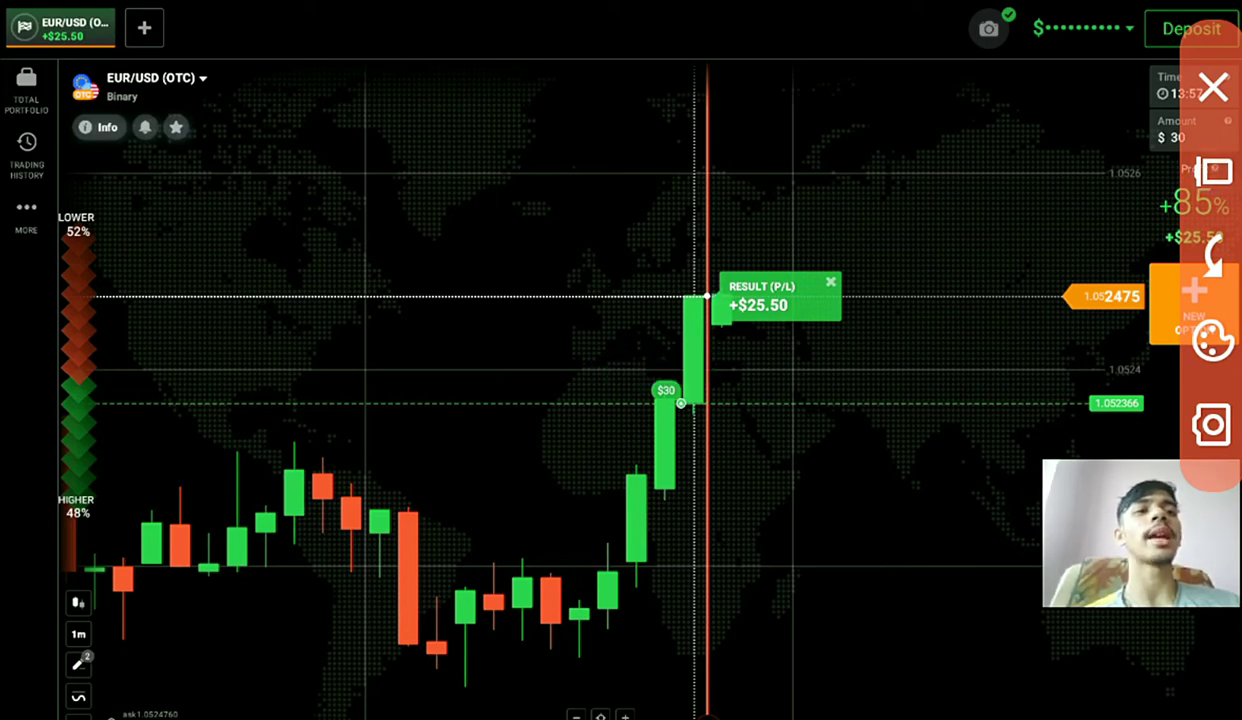
- Mark the entry level with a horizontal stroke, clear it, trace the green candle before the entry and close the drawing overlay
drag(607, 375, 685, 367)
click(1213, 172)
drag(646, 492, 673, 412)
click(1213, 87)
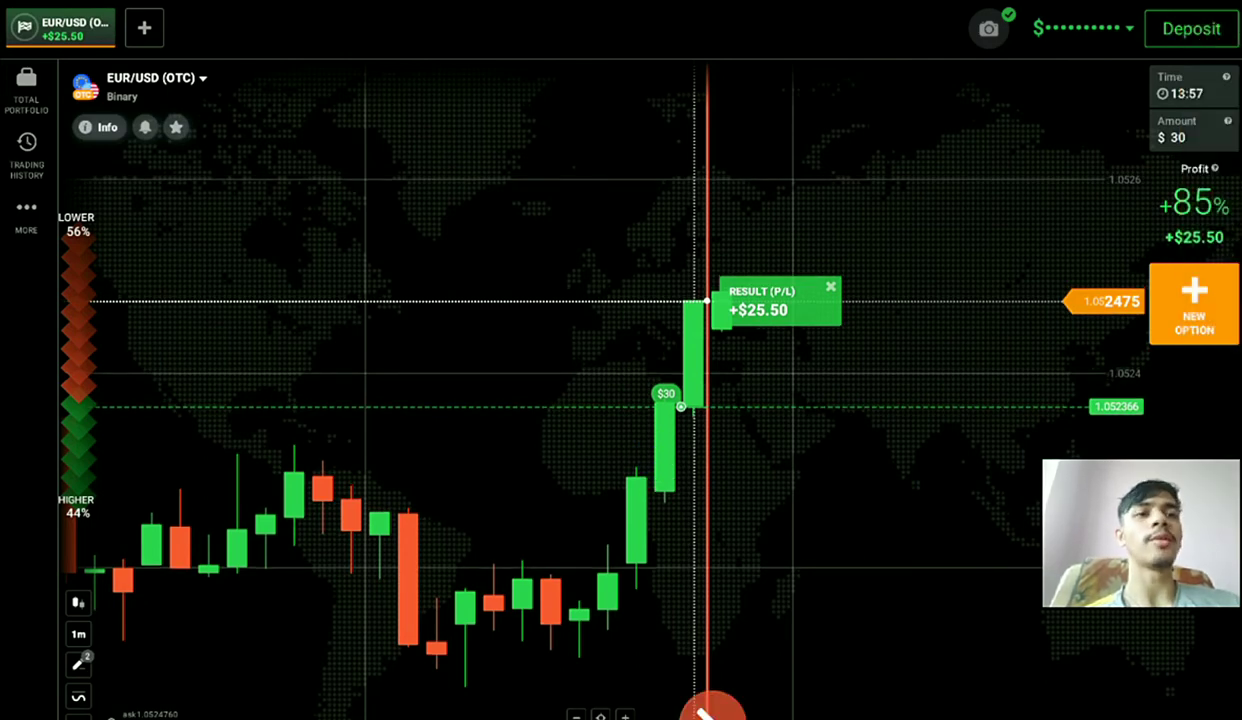
scroll(710, 400, up, 2)
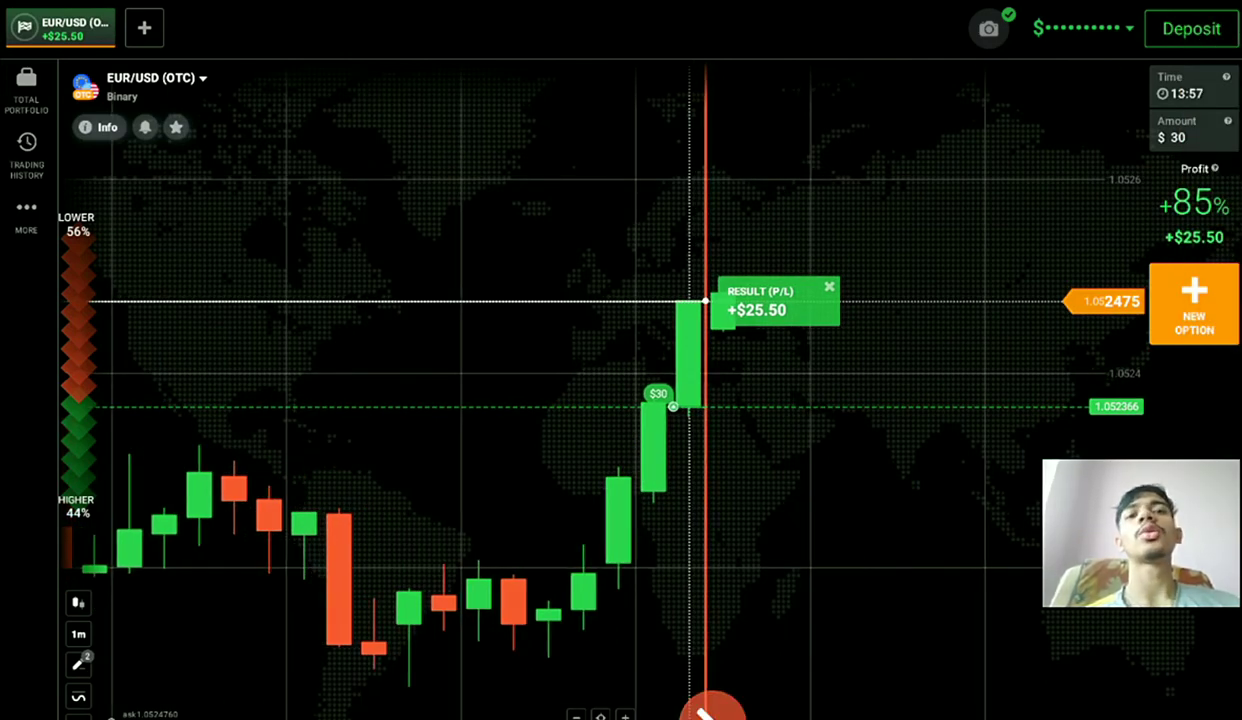